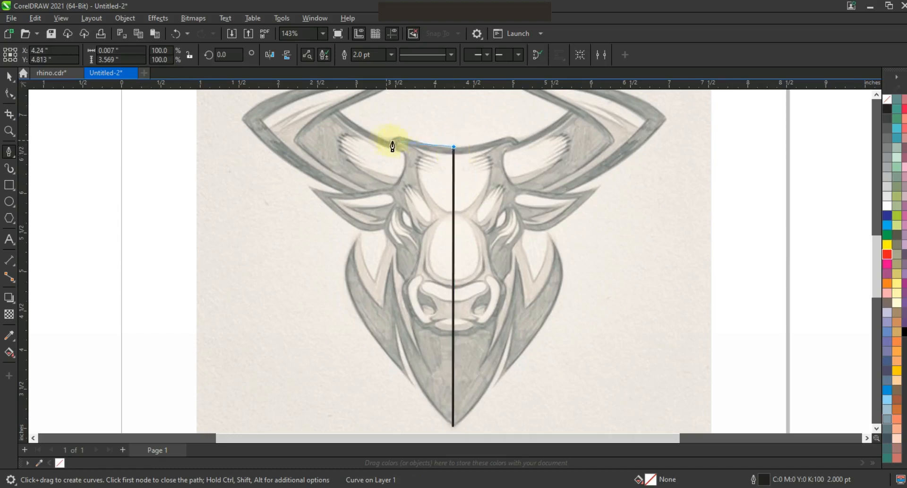
# Step: Continue the straight-segment outline from the forehead around the left horn and back to the horn's base above the ear
pyautogui.click(340, 113)
pyautogui.press('space')
pyautogui.click(877, 95)
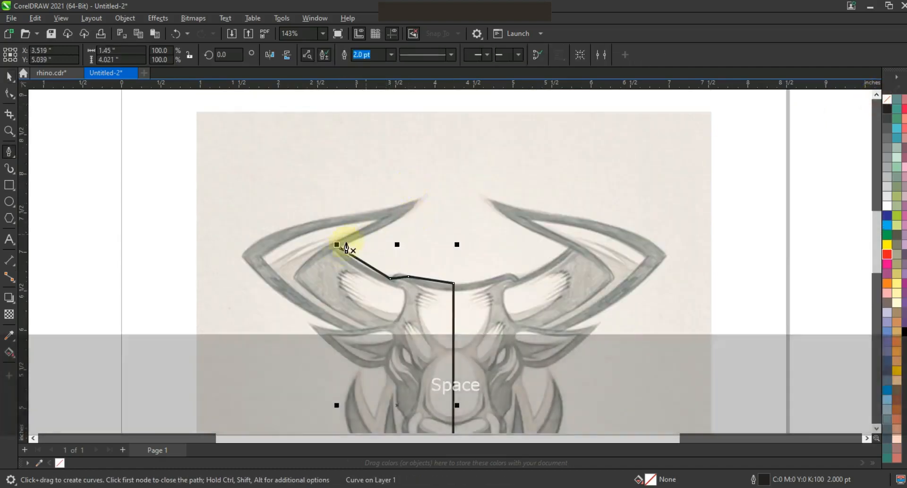
pyautogui.click(341, 247)
pyautogui.click(420, 201)
pyautogui.click(241, 254)
pyautogui.click(344, 330)
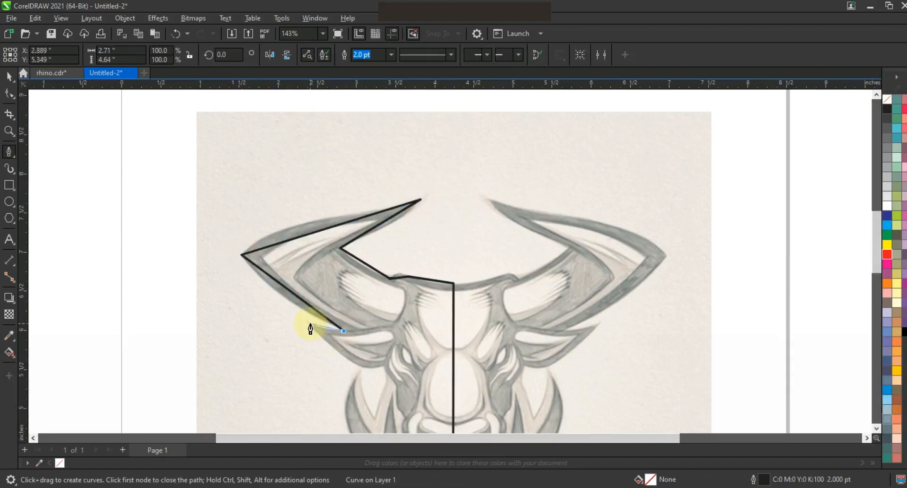
# Step: Extend the outline around the left ear, cheek and mane notch, closing the half-head path at the chin tip
pyautogui.click(359, 366)
pyautogui.press('space')
pyautogui.click(876, 428)
pyautogui.press('space')
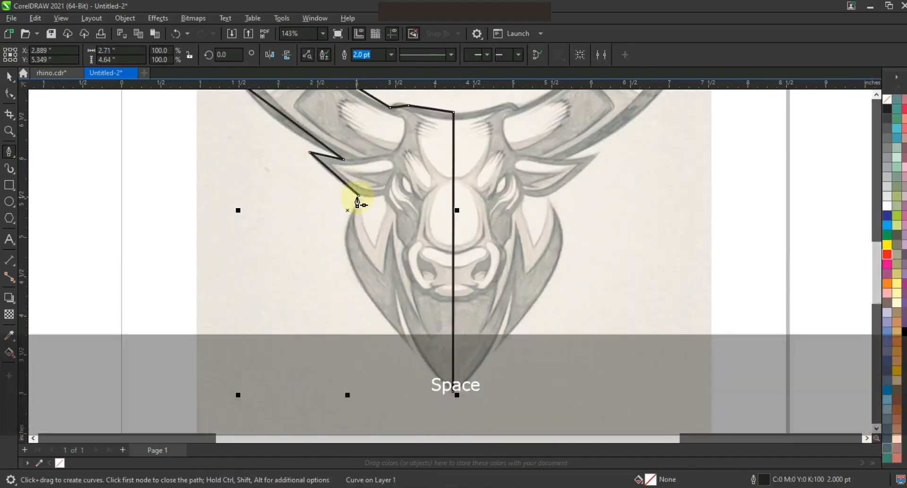
pyautogui.click(359, 195)
pyautogui.click(412, 350)
pyautogui.click(396, 286)
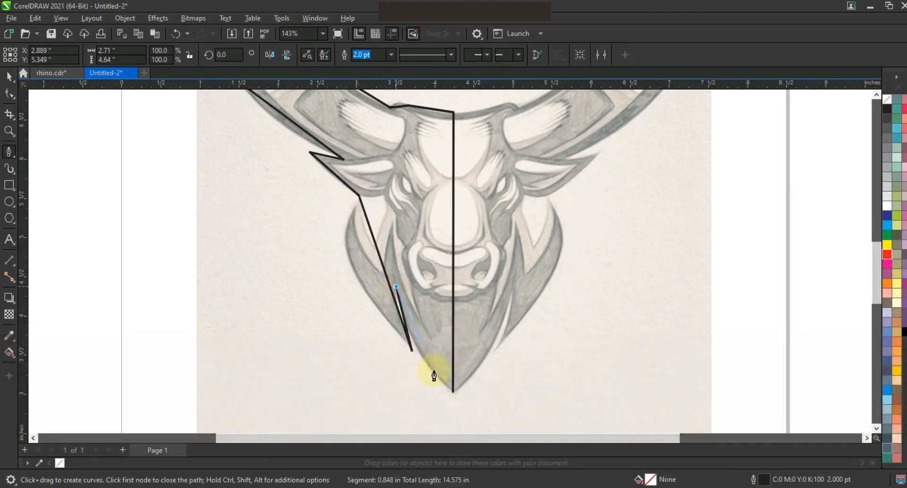
pyautogui.click(452, 392)
# Step: Bend the straight horn, cheek and mane segments of the half-head path into curves that follow the sketch
pyautogui.click(9, 93)
pyautogui.press('F3')
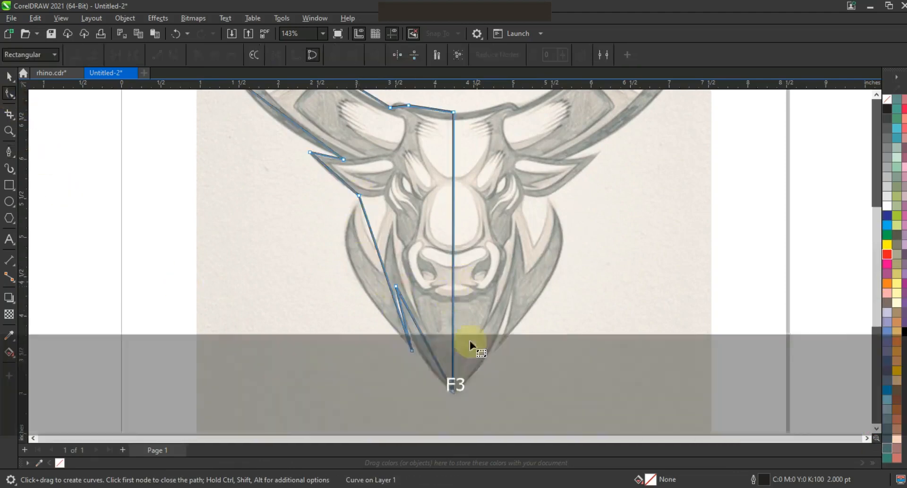
pyautogui.hotkey('shift', 'F2')
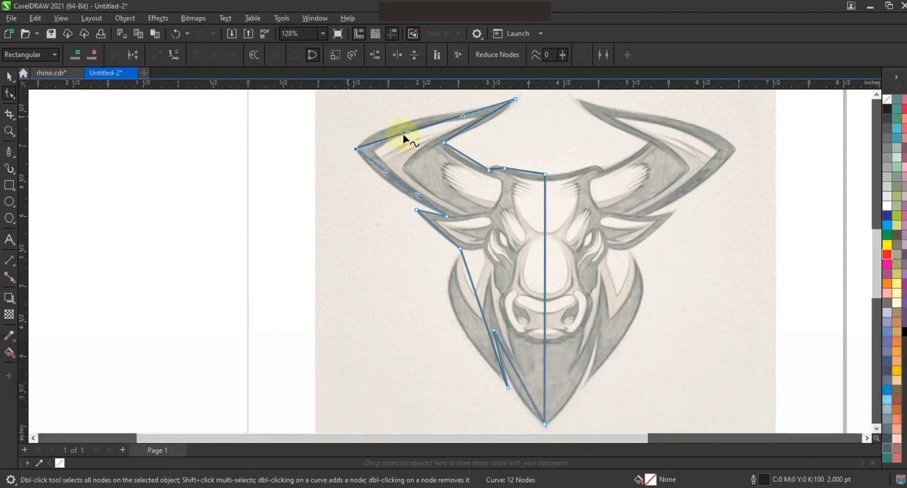
pyautogui.moveTo(381, 121); pyautogui.dragTo(495, 125)
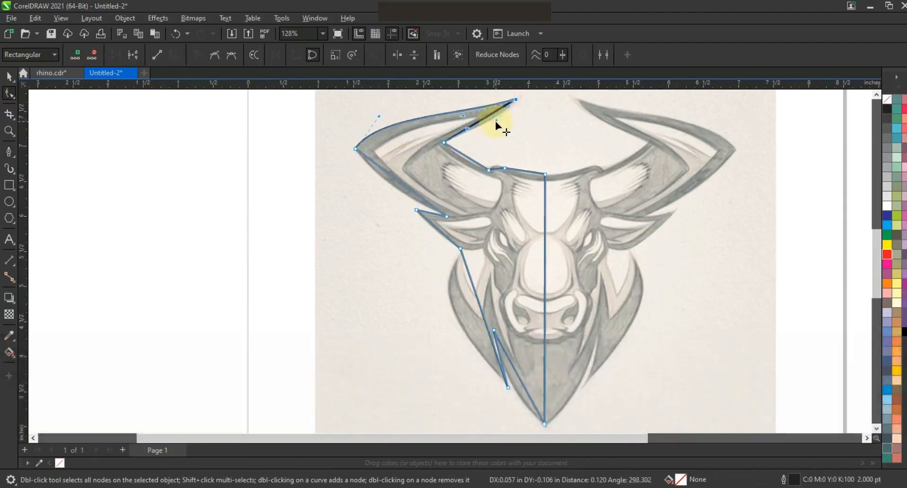
pyautogui.moveTo(444, 233); pyautogui.dragTo(442, 236)
pyautogui.moveTo(408, 188); pyautogui.dragTo(396, 190)
pyautogui.moveTo(472, 159); pyautogui.dragTo(467, 160)
pyautogui.moveTo(480, 295); pyautogui.dragTo(450, 302)
pyautogui.moveTo(503, 363); pyautogui.dragTo(498, 366)
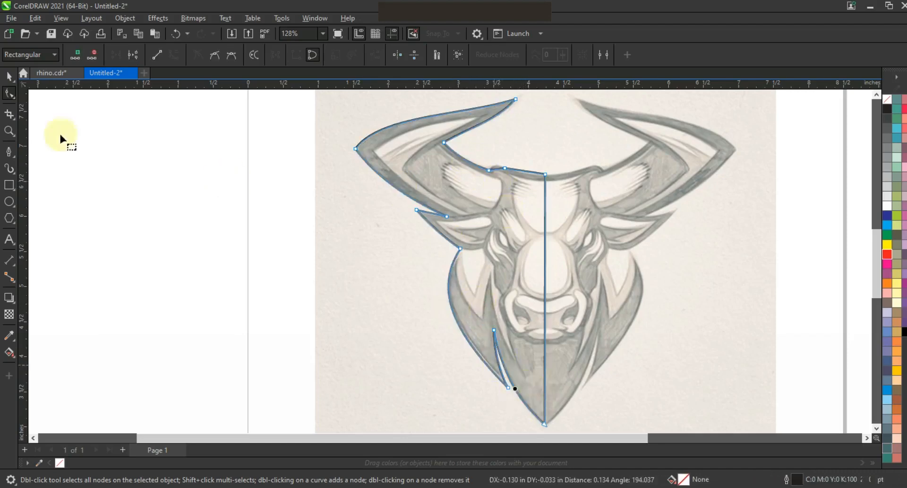
# Step: Curve the small bump and forehead segments between the left horn and the centre line to match the sketch
pyautogui.click(9, 131)
pyautogui.moveTo(485, 167); pyautogui.dragTo(628, 225)
pyautogui.click(9, 93)
pyautogui.moveTo(378, 222); pyautogui.dragTo(376, 213)
pyautogui.moveTo(483, 228); pyautogui.dragTo(485, 236)
# Step: Mirror a copy of the half-head outline onto the right side of the sketch and weld both halves into one curve
pyautogui.press('F3')
pyautogui.press('F3')
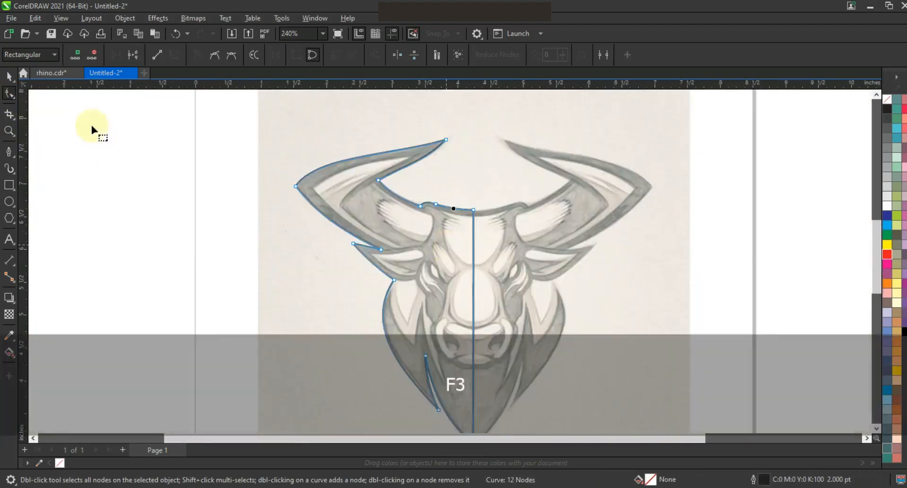
pyautogui.press('KP_Add')
pyautogui.moveTo(293, 292); pyautogui.dragTo(523, 284)
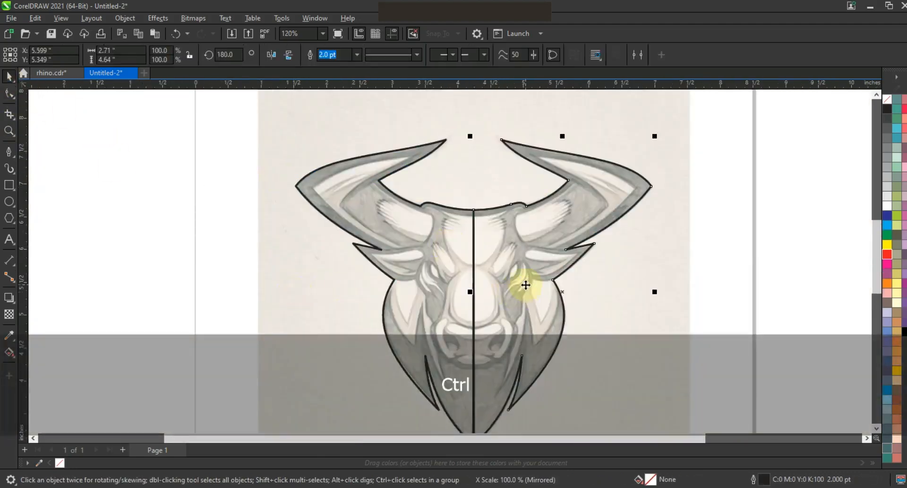
pyautogui.keyDown('shift'); pyautogui.click(449, 208); pyautogui.keyUp('shift')
pyautogui.click(357, 59)
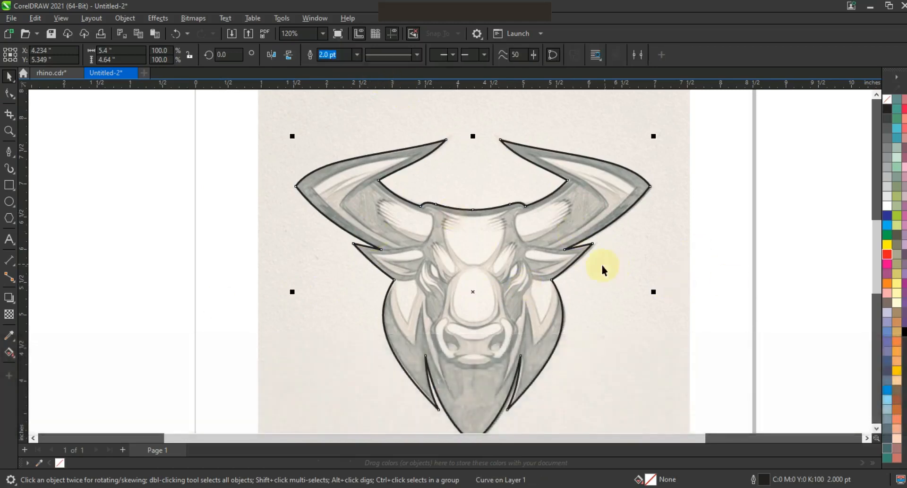
# Step: Transfer the bull sketch and its full outline to the rhino.cdr document and select the outline there
pyautogui.press('F3')
pyautogui.keyDown('shift'); pyautogui.click(642, 368); pyautogui.keyUp('shift')
pyautogui.hotkey('shift', 'F2')
pyautogui.press('Escape')
pyautogui.click(714, 243)
pyautogui.click(449, 387)
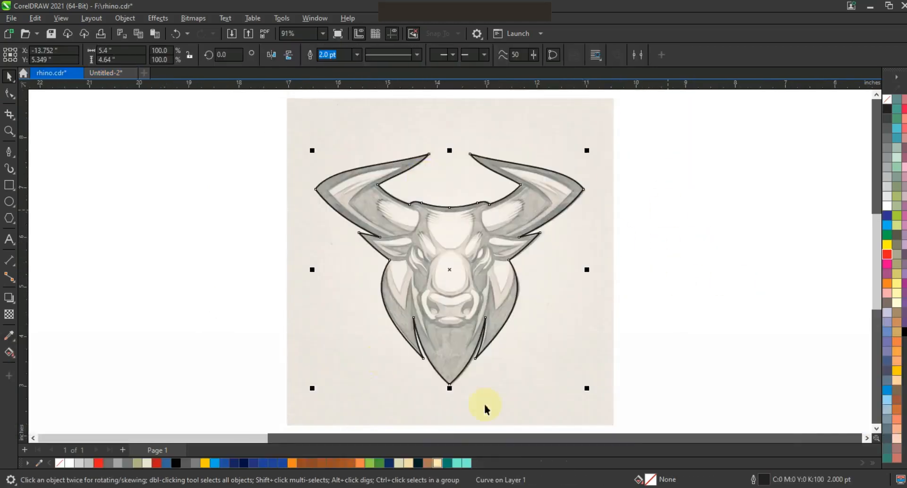
# Step: Try the dark teal fill #002126 on the bull outline and move it beside the sketch, undoing both changes
pyautogui.click(421, 464)
pyautogui.moveTo(449, 278); pyautogui.dragTo(747, 289)
pyautogui.click(634, 365)
pyautogui.click(719, 288)
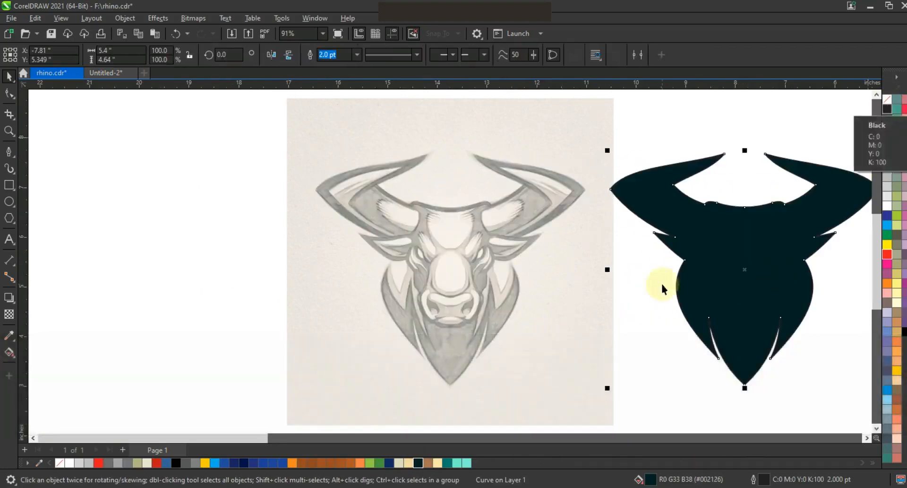
pyautogui.click(649, 284)
pyautogui.hotkey('ctrl', 'z')
pyautogui.hotkey('ctrl', 'z')
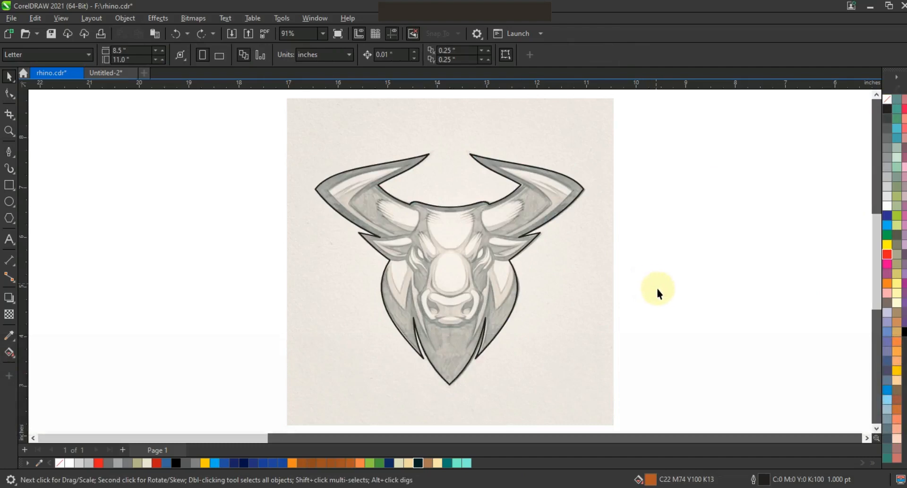
# Step: Draw a closed five-node straight-segment shape about 1.5 by 1.4 in around the inner highlight of the left horn
pyautogui.press('z')
pyautogui.moveTo(600, 271); pyautogui.dragTo(599, 270)
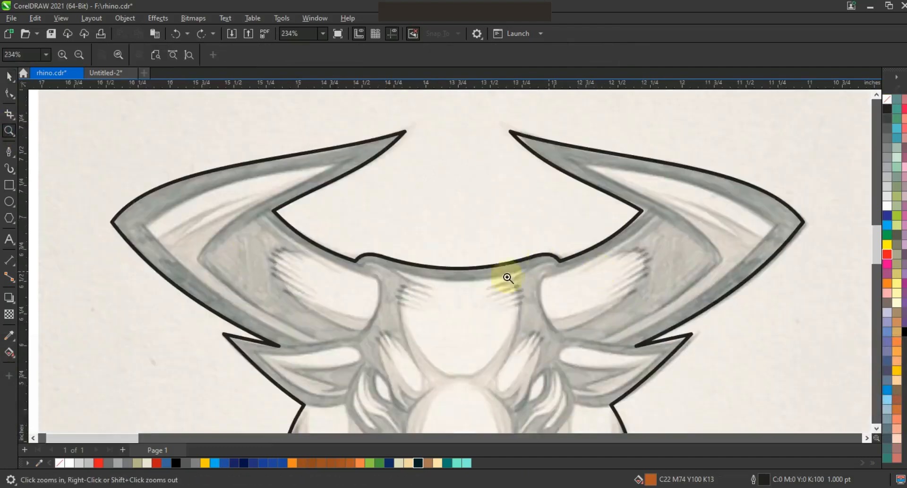
pyautogui.click(10, 152)
pyautogui.click(318, 339)
pyautogui.click(197, 258)
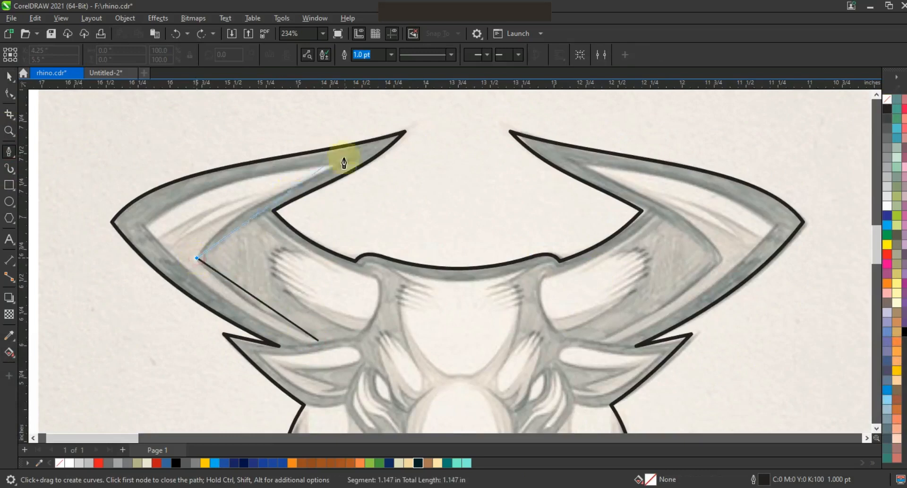
pyautogui.click(338, 162)
pyautogui.click(145, 225)
pyautogui.click(304, 343)
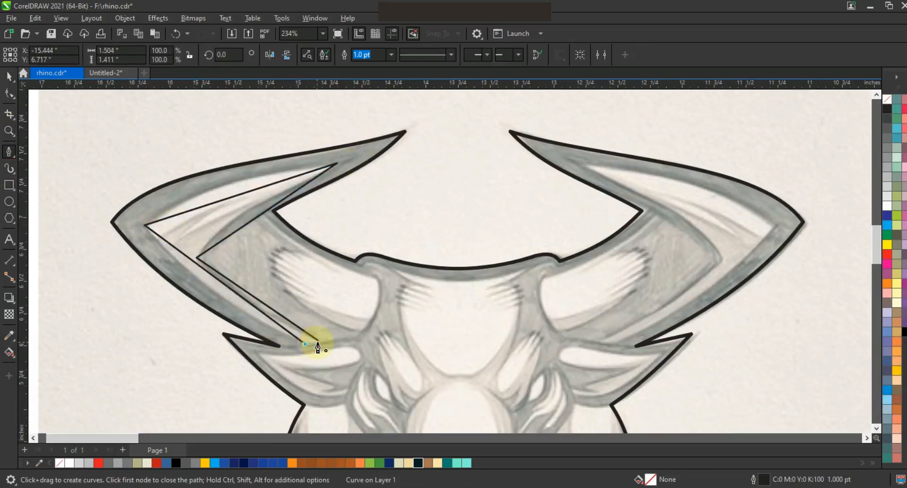
# Step: Curve the upper, inner and lower edges of the left horn's highlight shape to follow the sketch
pyautogui.click(10, 93)
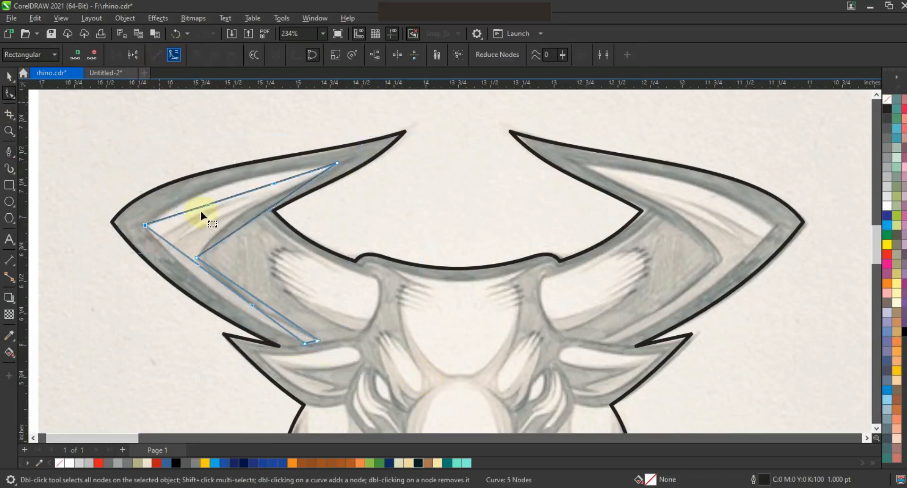
pyautogui.moveTo(195, 175); pyautogui.dragTo(194, 173)
pyautogui.moveTo(237, 226); pyautogui.dragTo(225, 203)
pyautogui.click(213, 281)
pyautogui.moveTo(213, 282); pyautogui.dragTo(208, 288)
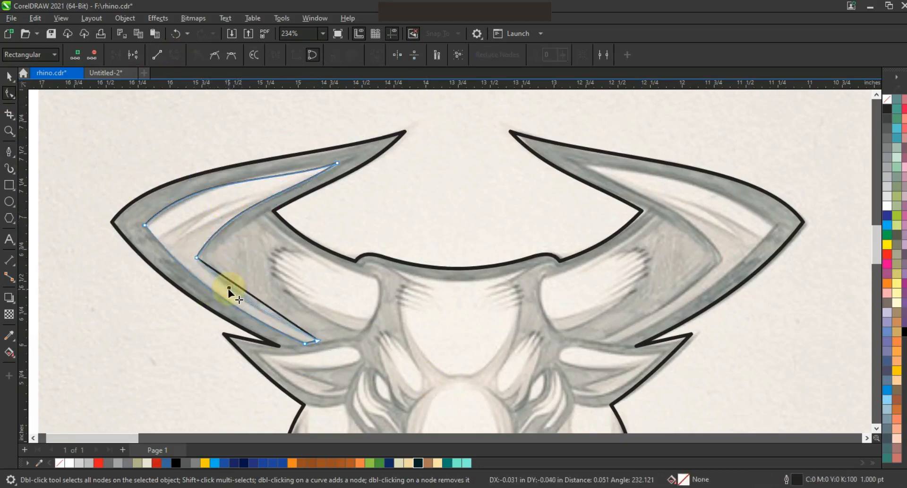
pyautogui.moveTo(229, 293); pyautogui.dragTo(227, 294)
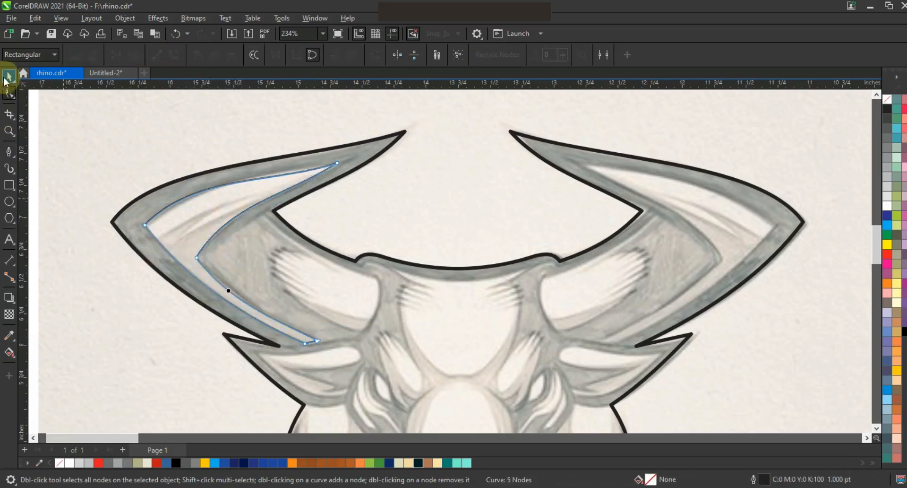
# Step: Draw a zigzag dividing line about 1.1 in wide across the left horn highlight and bend its segments along the sketched shading
pyautogui.click(9, 151)
pyautogui.click(141, 241)
pyautogui.click(255, 191)
pyautogui.click(183, 231)
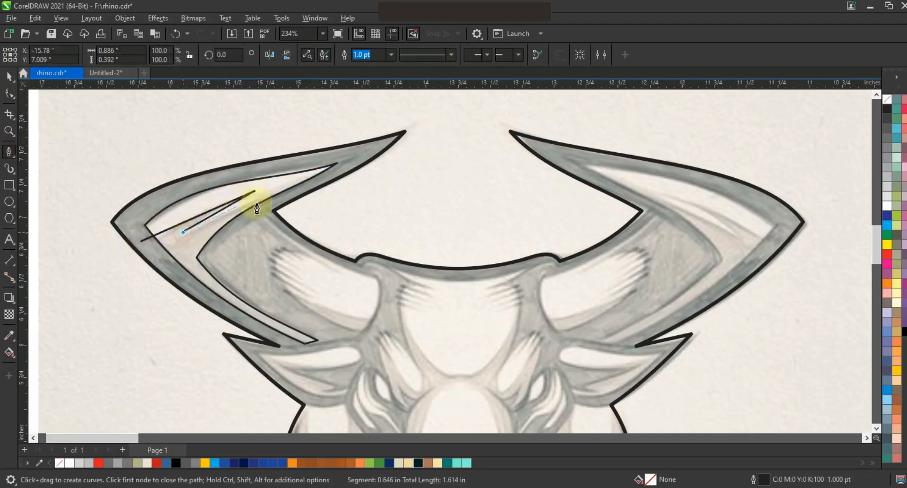
pyautogui.click(284, 191)
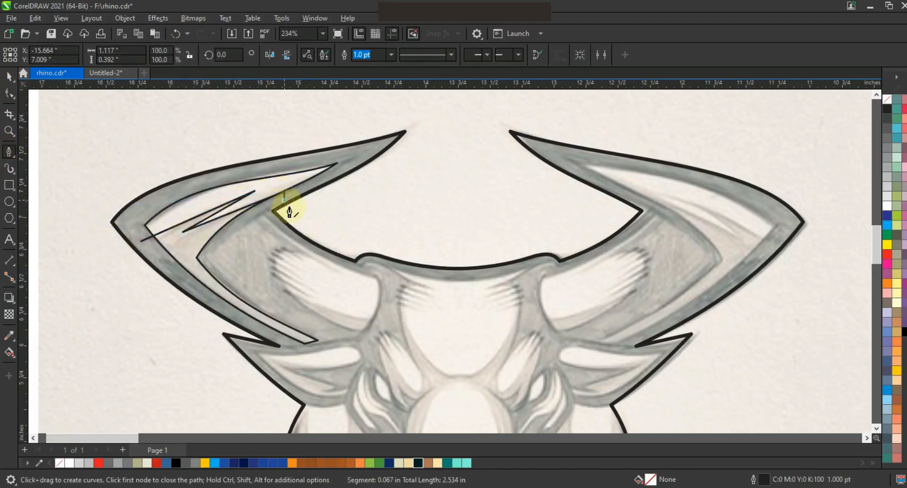
pyautogui.press('space')
pyautogui.click(9, 93)
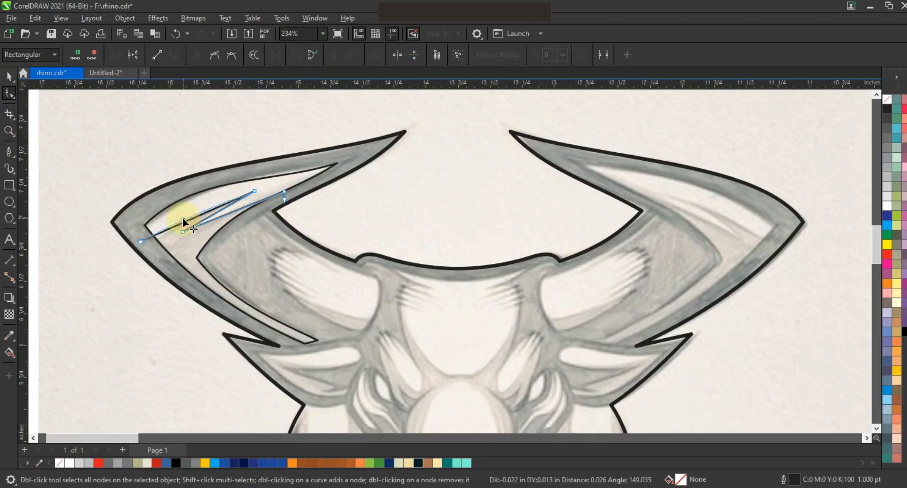
pyautogui.click(216, 216)
# Step: Smart-fill the two regions of the left horn highlight, making the upper one cream and the lower one brown
pyautogui.click(17, 361)
pyautogui.click(52, 380)
pyautogui.click(186, 260)
pyautogui.press('space')
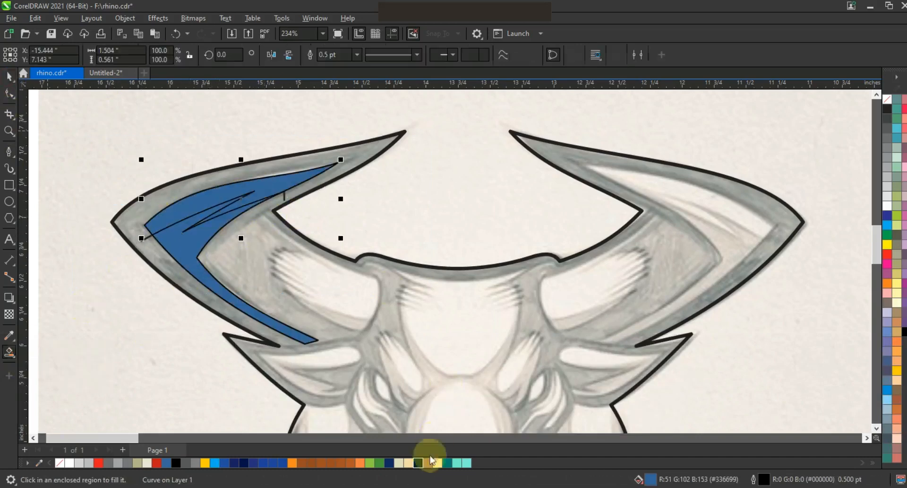
pyautogui.click(418, 463)
pyautogui.click(192, 255)
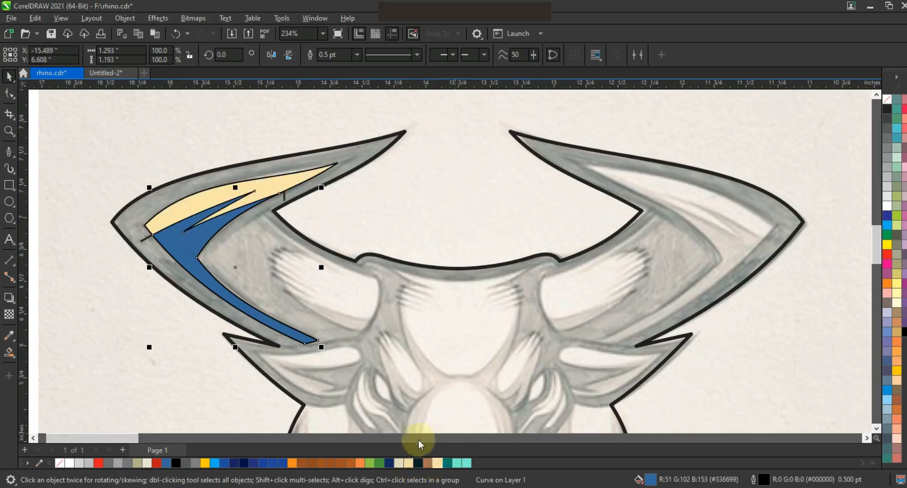
pyautogui.click(428, 463)
# Step: Delete the leftover dividing line and remove the outlines from the cream and brown horn shapes
pyautogui.click(143, 240)
pyautogui.press('Delete')
pyautogui.click(174, 237)
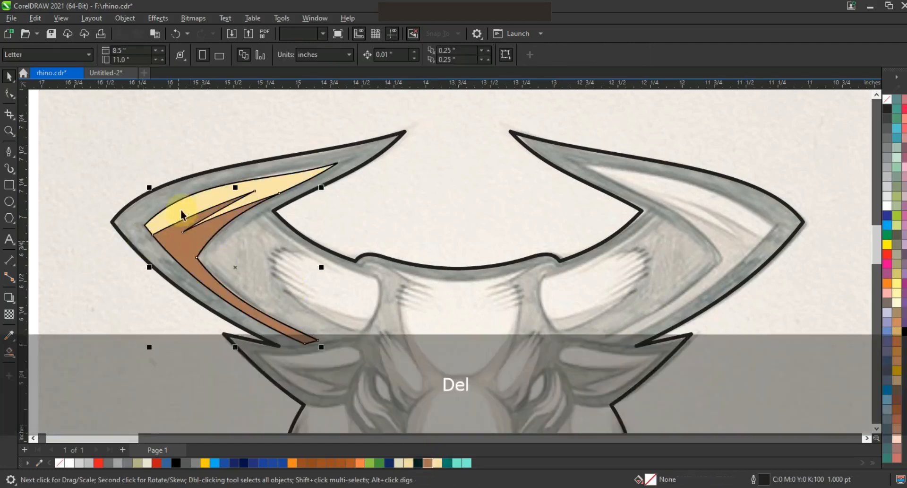
pyautogui.keyDown('shift'); pyautogui.click(179, 206); pyautogui.keyUp('shift')
pyautogui.rightClick(51, 460)
pyautogui.click(94, 308)
# Step: Mirror a copy of the cream and brown shapes onto the right horn
pyautogui.moveTo(141, 253); pyautogui.dragTo(454, 243)
pyautogui.rightClick(454, 244)
pyautogui.moveTo(476, 235); pyautogui.dragTo(718, 236)
pyautogui.press('F3')
pyautogui.press('F3')
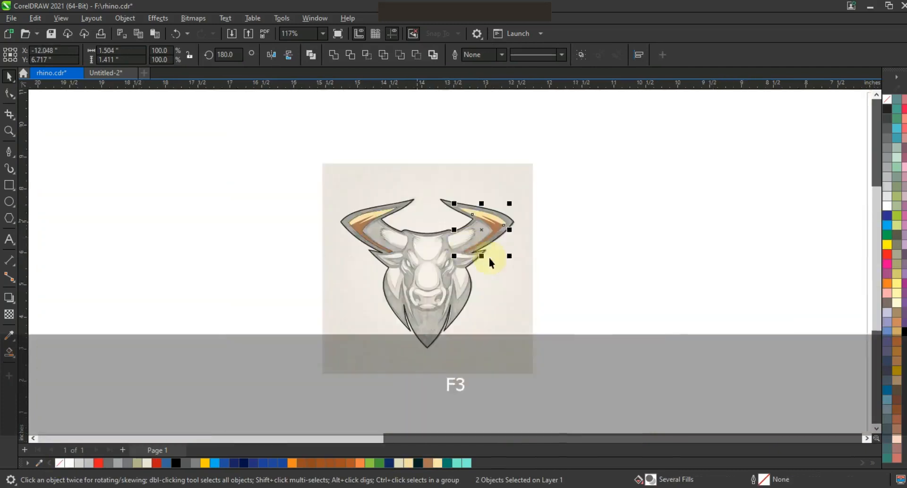
pyautogui.press('Escape')
# Step: Fill the bull outline with dark teal #002126 and move it with the horn shapes to the right of the sketch
pyautogui.click(514, 222)
pyautogui.click(418, 463)
pyautogui.moveTo(243, 162); pyautogui.dragTo(531, 358)
pyautogui.moveTo(416, 275); pyautogui.dragTo(605, 276)
# Step: Remove the outline color from all the selected bull artwork
pyautogui.rightClick(888, 100)
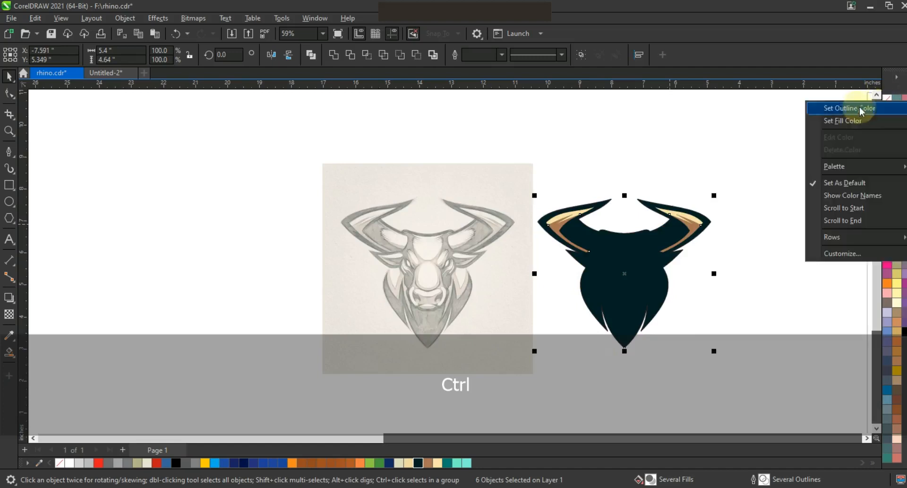
pyautogui.click(874, 108)
pyautogui.click(745, 187)
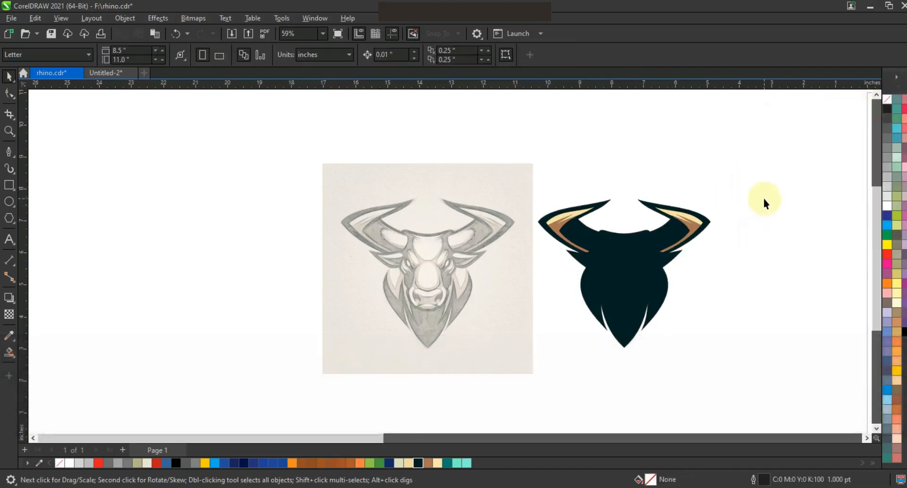
# Step: Draw a closed jagged fur patch about 0.84 by 0.82 in with straight segments over the left horn's light base area
pyautogui.moveTo(321, 204); pyautogui.dragTo(545, 273)
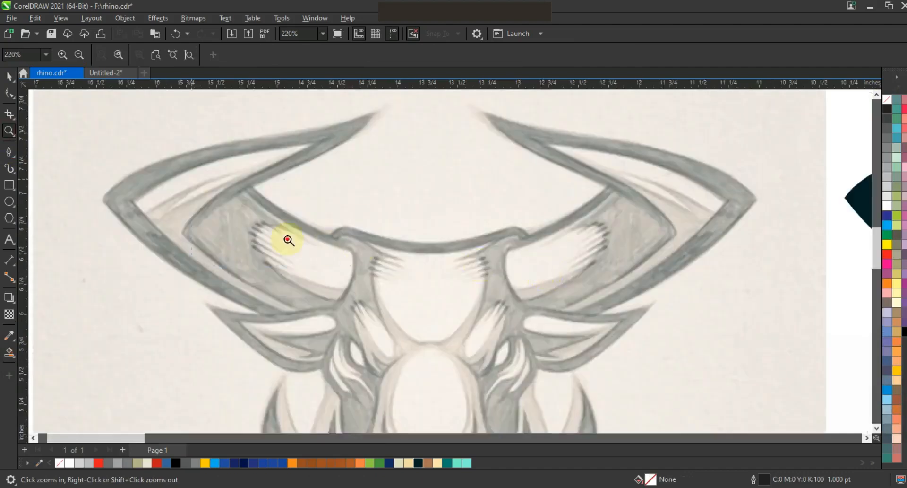
pyautogui.moveTo(288, 240); pyautogui.dragTo(709, 365)
pyautogui.click(288, 221)
pyautogui.click(265, 310)
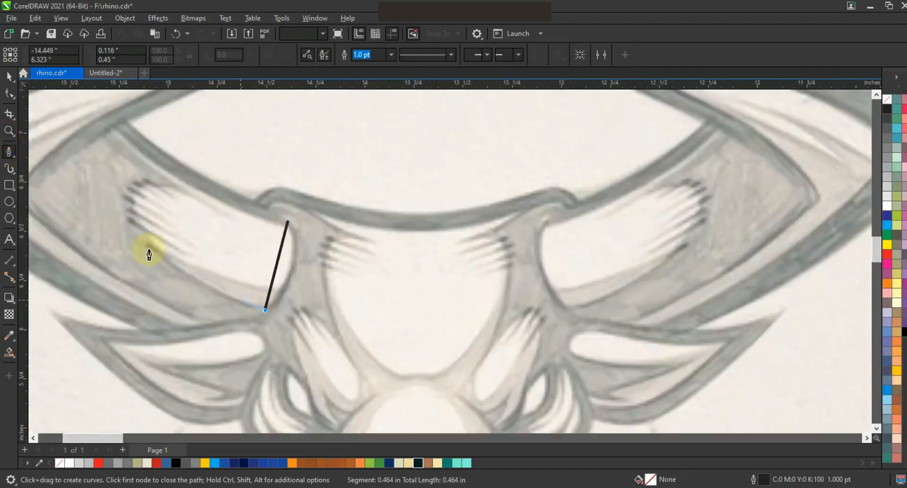
pyautogui.click(143, 242)
pyautogui.click(182, 256)
pyautogui.click(129, 217)
pyautogui.click(184, 244)
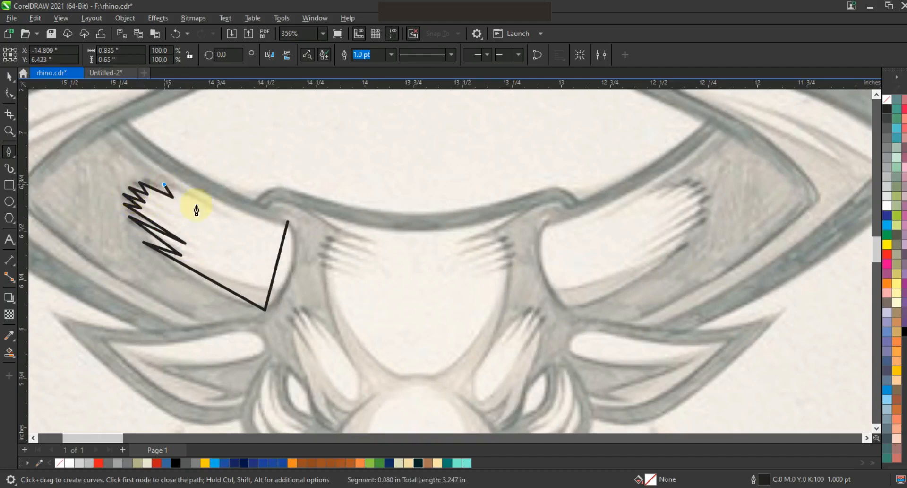
pyautogui.click(133, 149)
pyautogui.click(287, 222)
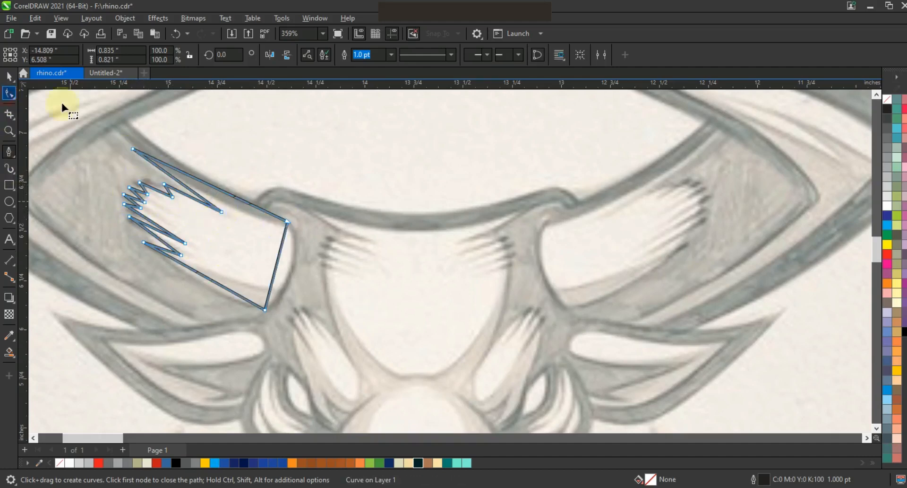
# Step: Curve the lower, tuft, upper and inner edges of the left fur patch to match the sketch
pyautogui.press('F10')
pyautogui.moveTo(209, 282)
pyautogui.mouseDown()
pyautogui.moveTo(154, 247)
pyautogui.moveTo(154, 226)
pyautogui.mouseUp()
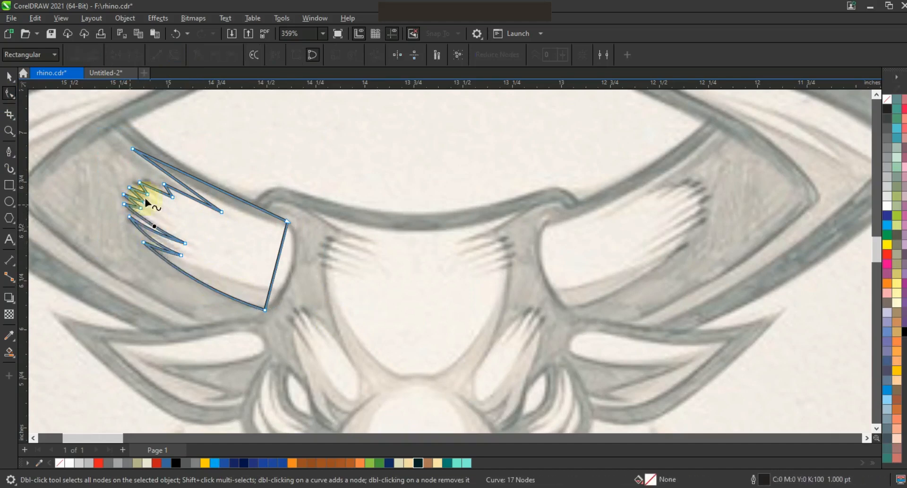
pyautogui.moveTo(182, 188); pyautogui.dragTo(156, 179)
pyautogui.click(279, 271)
pyautogui.moveTo(281, 273); pyautogui.dragTo(290, 278)
pyautogui.press('space')
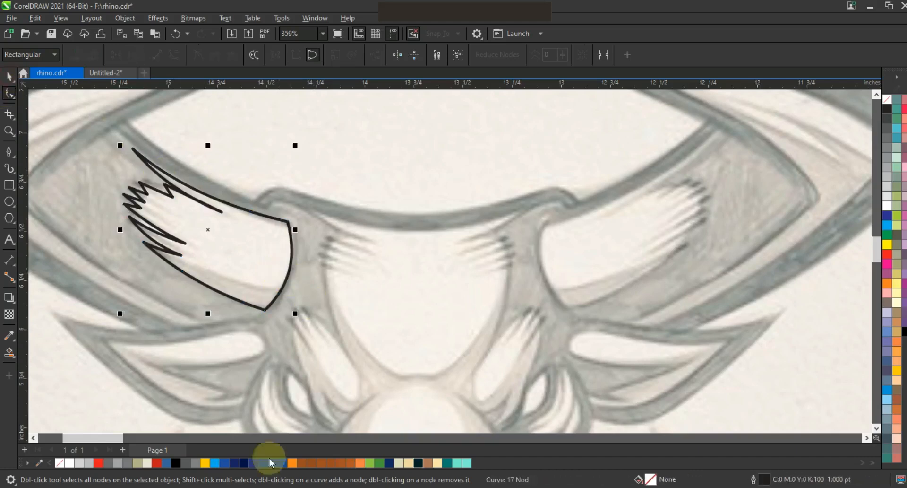
# Step: Fill the left fur patch with brown #AA7553 and mirror a copy of it onto the right horn base
pyautogui.click(428, 463)
pyautogui.press('F3')
pyautogui.moveTo(241, 254); pyautogui.dragTo(349, 260)
pyautogui.rightClick(349, 261)
pyautogui.moveTo(345, 267); pyautogui.dragTo(463, 268)
# Step: Remove the outlines of both brown fur patches and weld them into one object
pyautogui.keyDown('shift'); pyautogui.click(292, 262); pyautogui.keyUp('shift')
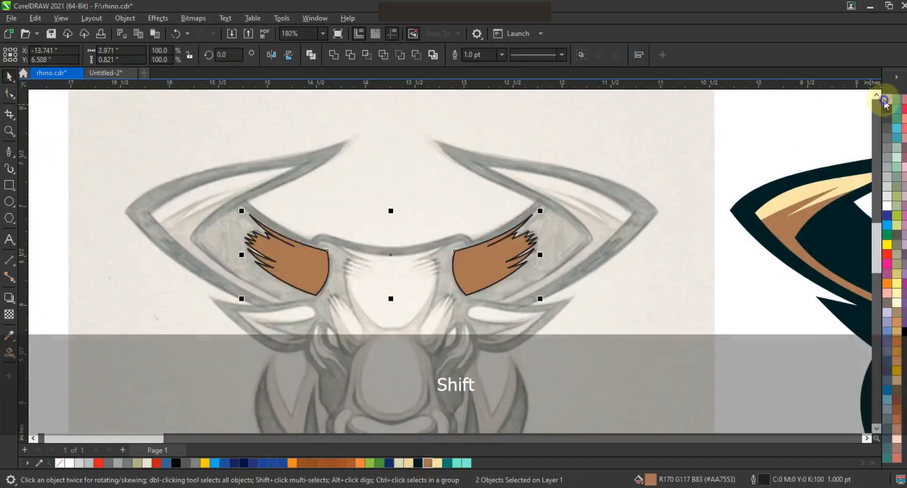
pyautogui.rightClick(884, 101)
pyautogui.click(336, 56)
# Step: Center the brown fur patches on the dark bull silhouette beside the sketch and save the file
pyautogui.press('F3')
pyautogui.keyDown('shift'); pyautogui.click(563, 234); pyautogui.keyUp('shift')
pyautogui.press('c')
pyautogui.click(620, 254)
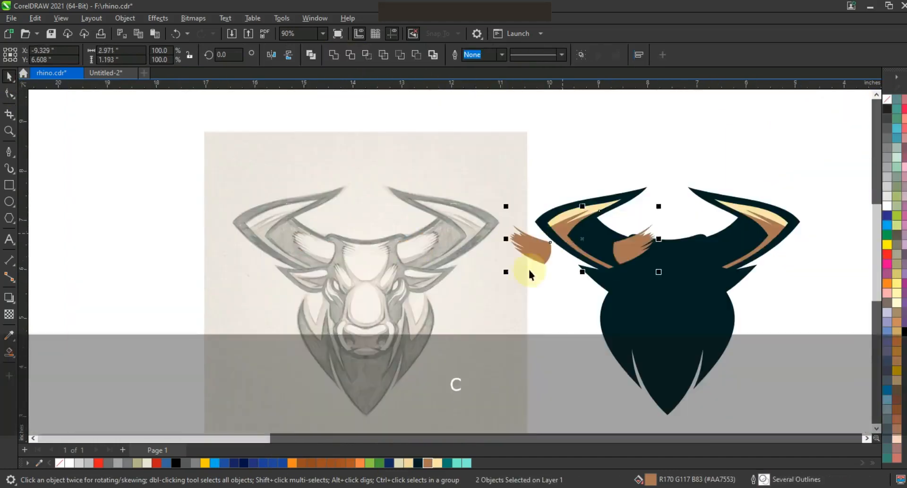
pyautogui.keyDown('shift'); pyautogui.click(629, 284); pyautogui.keyUp('shift')
pyautogui.press('c')
pyautogui.click(573, 313)
pyautogui.scroll(-1, 580, 256)
pyautogui.press('Escape')
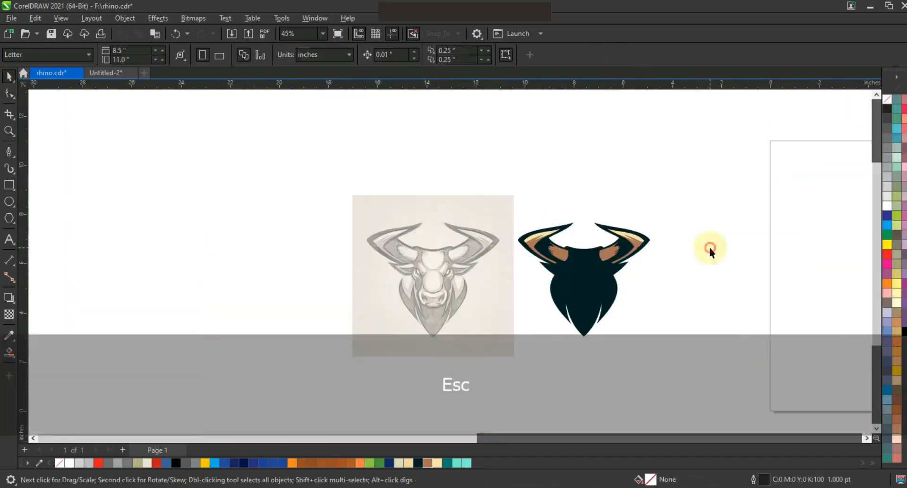
pyautogui.hotkey('ctrl', 's')
# Step: Draw a closed left half-face shape about 0.63 by 2.24 in with straight segments, from the forehead past the brow and nostril to the mouth
pyautogui.press('z')
pyautogui.scroll(1, 576, 278)
pyautogui.moveTo(191, 196); pyautogui.dragTo(443, 320)
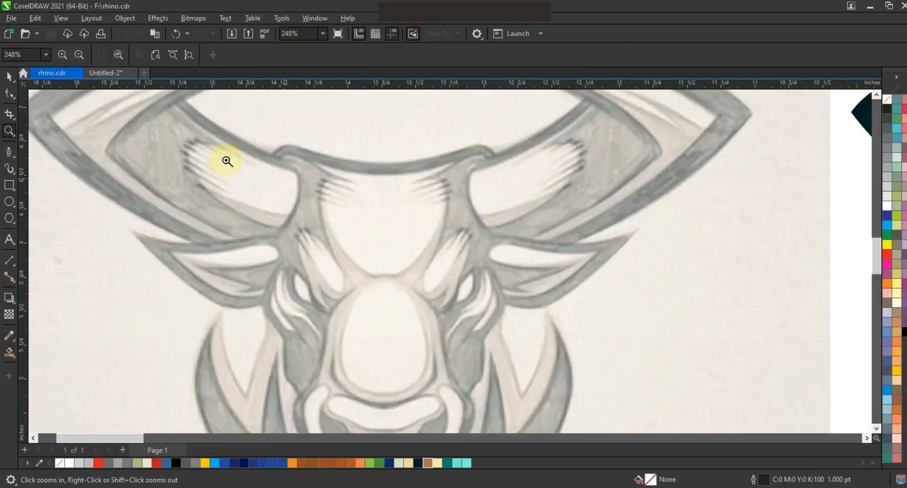
pyautogui.moveTo(664, 368); pyautogui.dragTo(665, 369)
pyautogui.rightClick(411, 256)
pyautogui.rightClick(409, 256)
pyautogui.moveTo(221, 195)
pyautogui.mouseDown()
pyautogui.moveTo(261, 245)
pyautogui.moveTo(425, 355)
pyautogui.mouseUp()
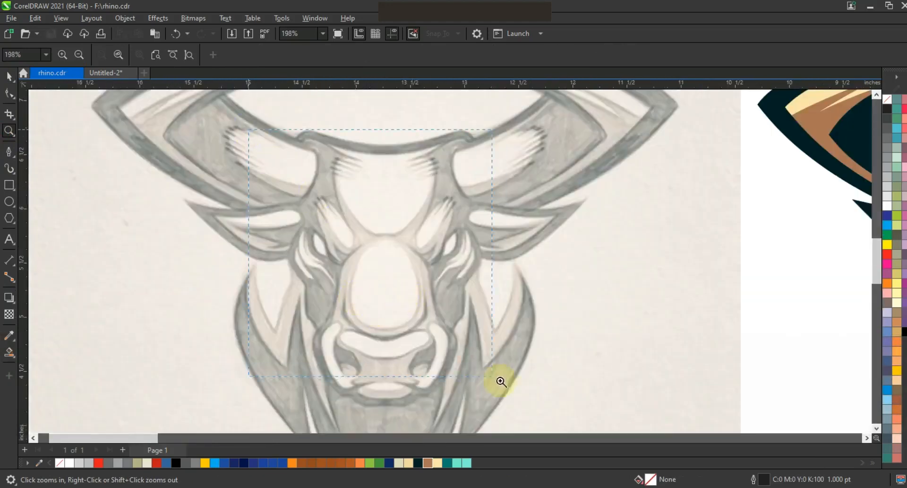
pyautogui.moveTo(550, 410); pyautogui.dragTo(550, 409)
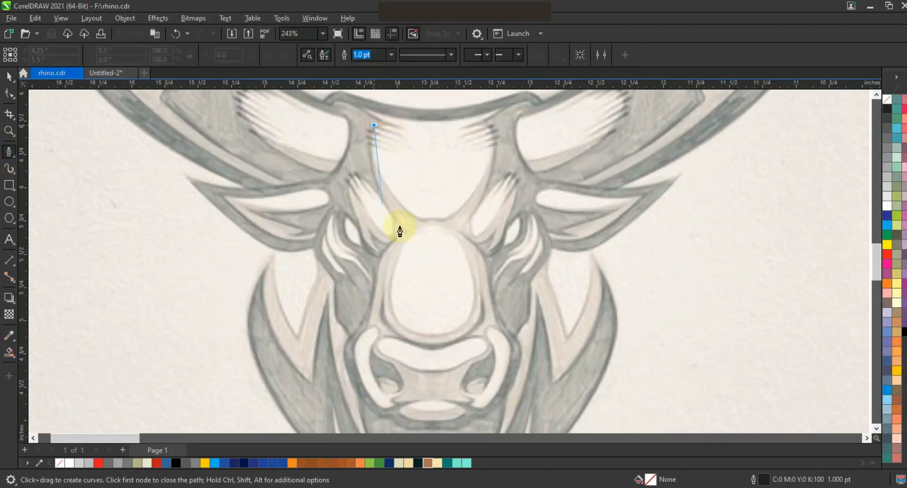
pyautogui.click(404, 229)
pyautogui.click(361, 181)
pyautogui.click(363, 203)
pyautogui.click(349, 187)
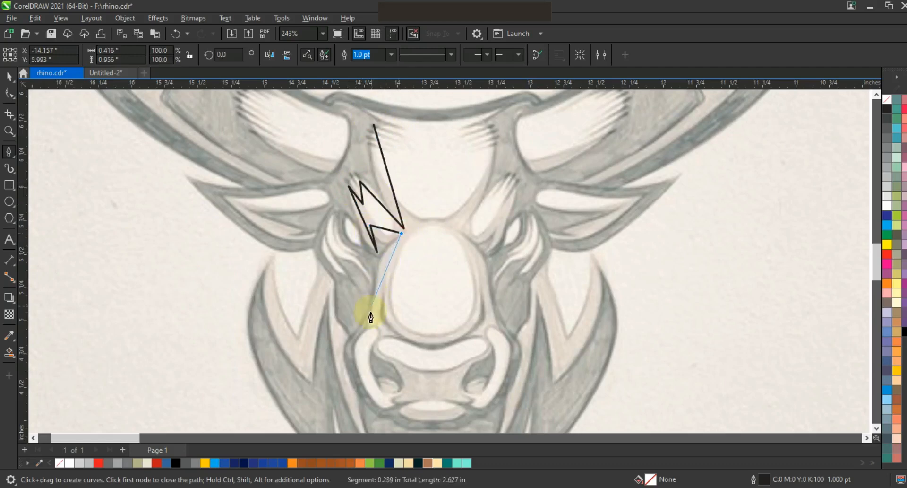
pyautogui.click(347, 352)
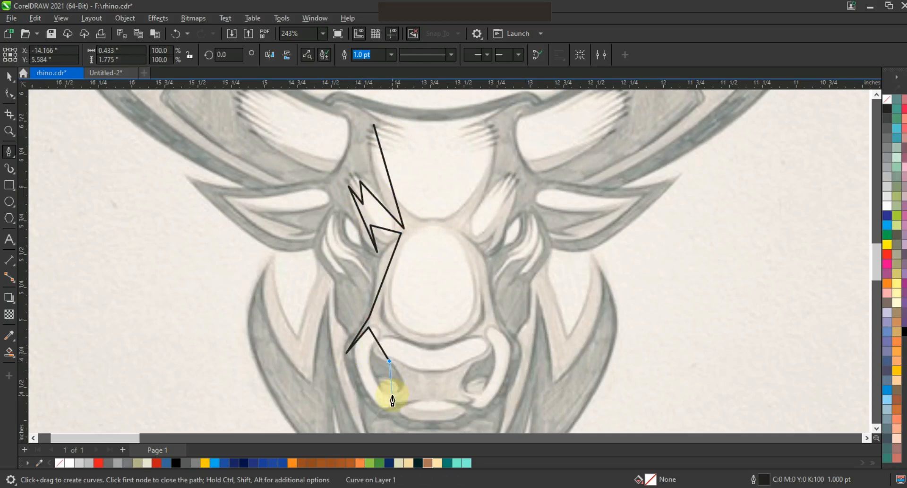
pyautogui.click(412, 418)
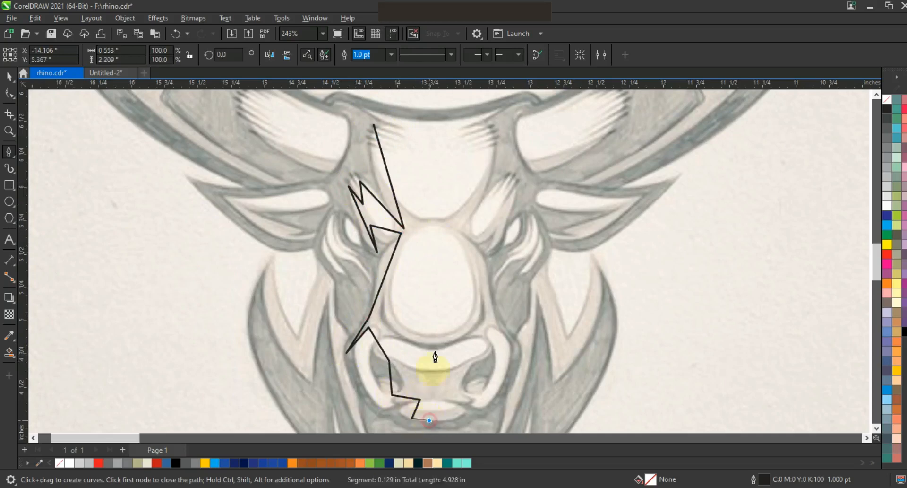
pyautogui.click(430, 122)
pyautogui.click(375, 125)
# Step: Curve the forehead, brow, nose, nostril and mouth edges of the half-face shape to match the sketch
pyautogui.click(9, 93)
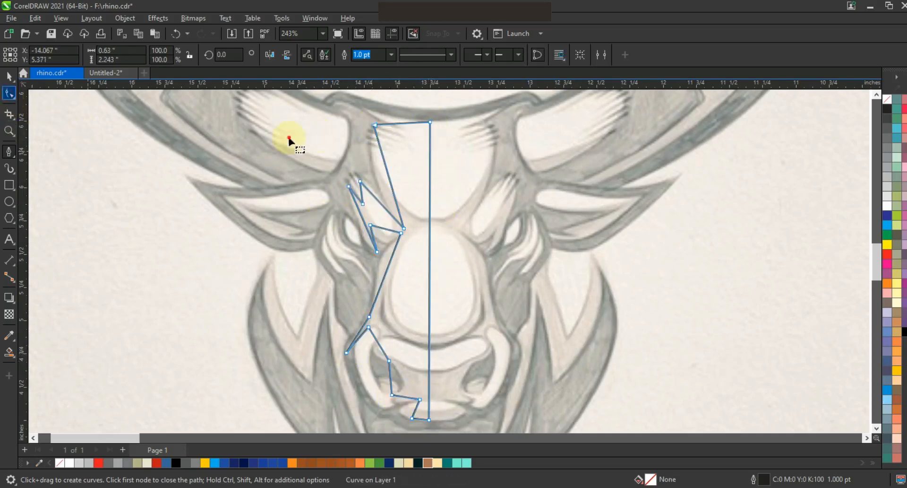
pyautogui.moveTo(392, 178); pyautogui.dragTo(369, 189)
pyautogui.moveTo(361, 218); pyautogui.dragTo(385, 227)
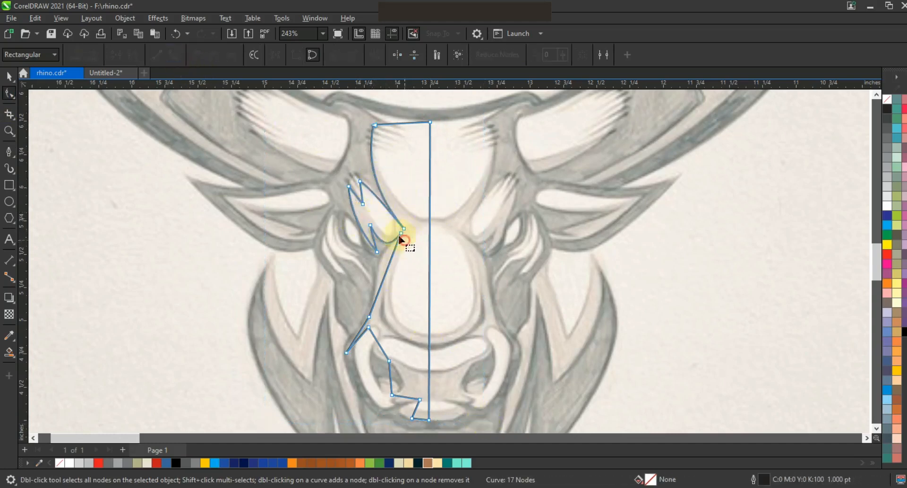
pyautogui.moveTo(390, 260); pyautogui.dragTo(381, 252)
pyautogui.moveTo(361, 330); pyautogui.dragTo(385, 375)
pyautogui.click(379, 347)
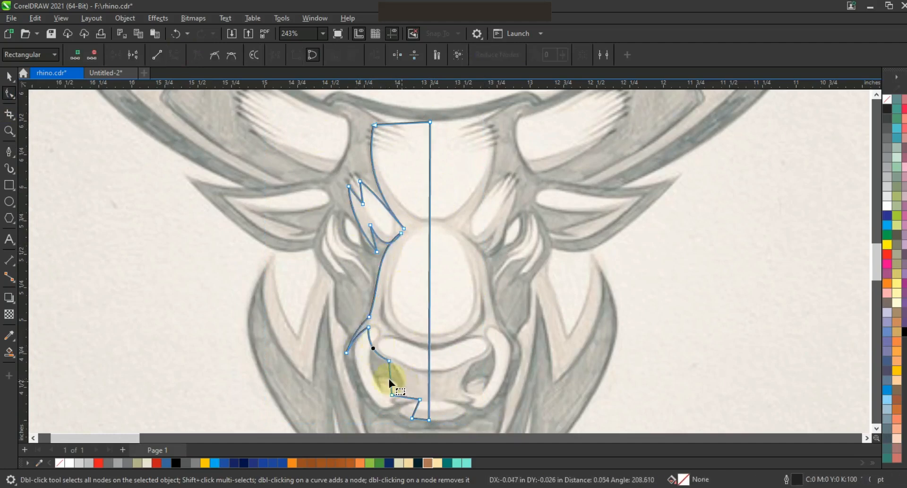
pyautogui.moveTo(402, 401)
pyautogui.mouseDown()
pyautogui.moveTo(411, 404)
pyautogui.moveTo(390, 414)
pyautogui.mouseUp()
pyautogui.hotkey('ctrl', 'z')
# Step: Mirror a copy of the half-face shape, weld it to the original and stretch the full face to 102.8% width
pyautogui.click(9, 76)
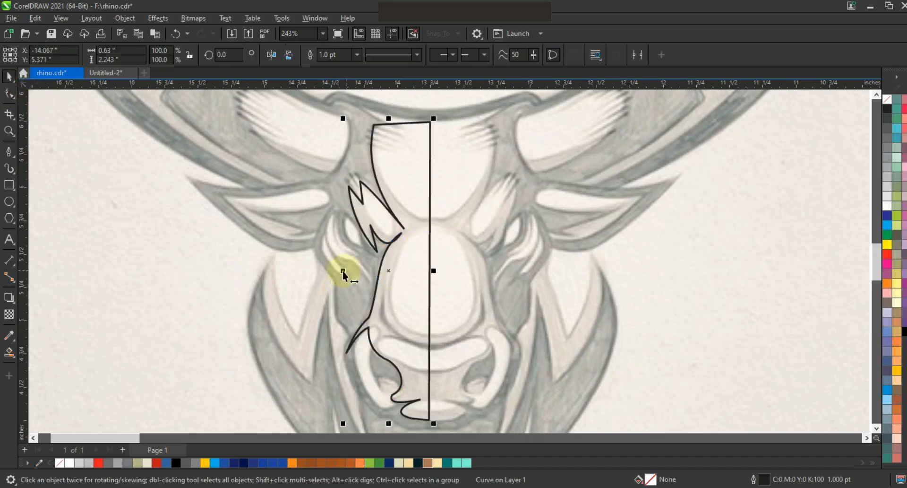
pyautogui.moveTo(349, 273); pyautogui.dragTo(460, 278)
pyautogui.press('Left')
pyautogui.press('Left')
pyautogui.press('Left')
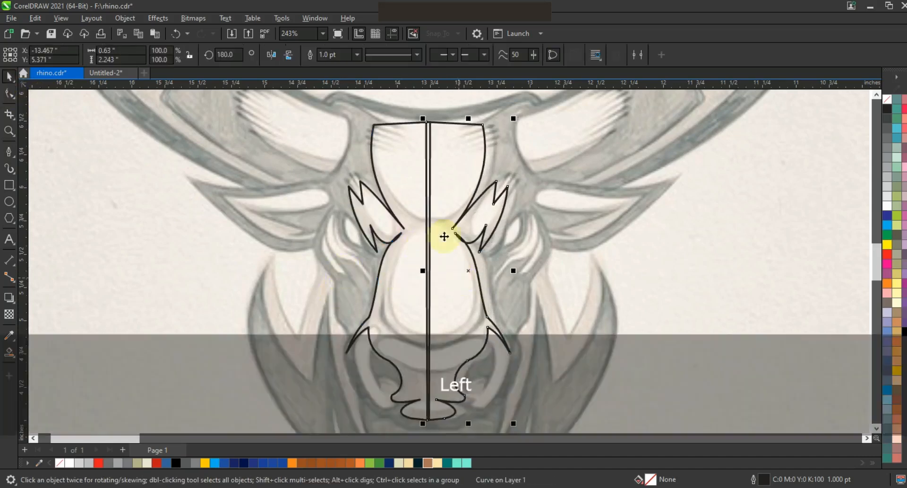
pyautogui.keyDown('shift'); pyautogui.click(405, 156); pyautogui.keyUp('shift')
pyautogui.click(335, 55)
pyautogui.moveTo(513, 270); pyautogui.dragTo(518, 270)
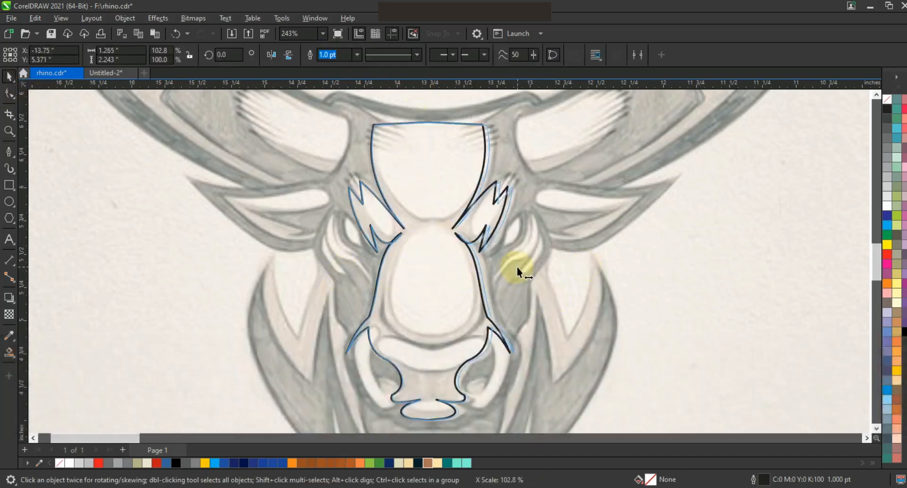
# Step: Fill the face shape with teal, center it on the dark bull silhouette and remove its outline
pyautogui.click(447, 463)
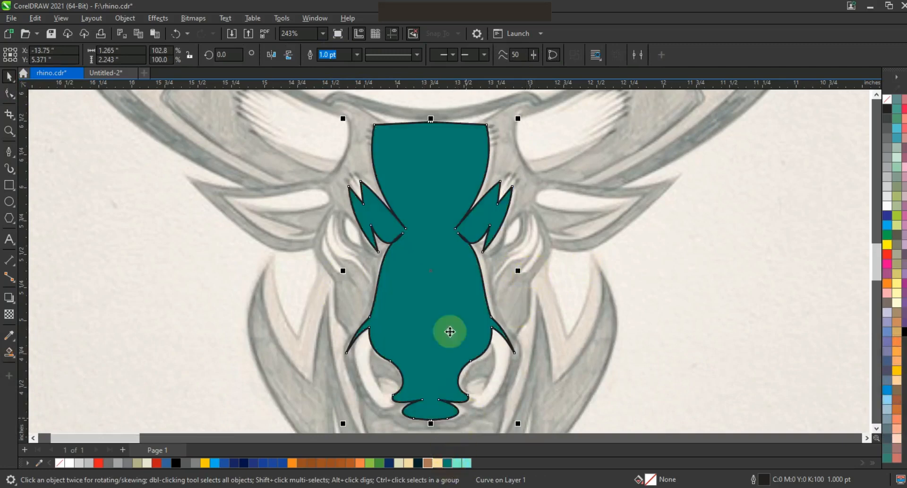
pyautogui.press('F3')
pyautogui.keyDown('shift'); pyautogui.click(763, 311); pyautogui.keyUp('shift')
pyautogui.press('F3')
pyautogui.press('Escape')
pyautogui.rightClick(887, 108)
pyautogui.click(656, 130)
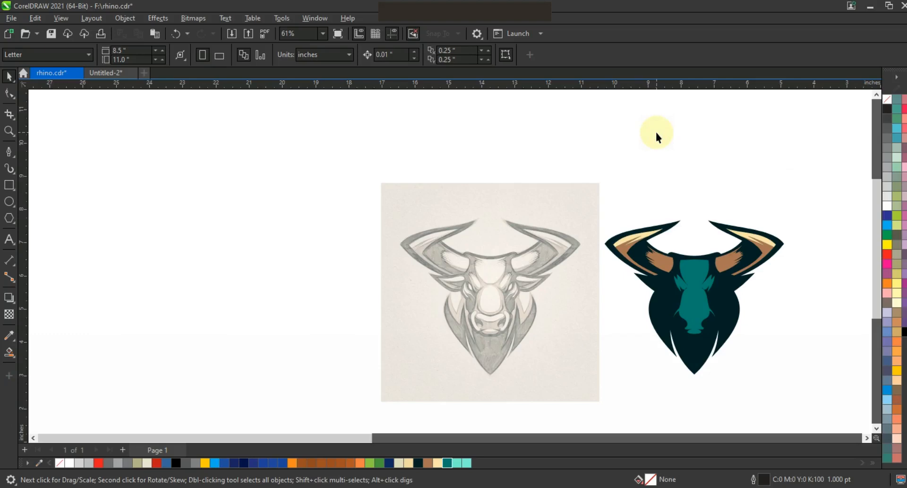
# Step: Draw a closed jagged left half of the forehead patch about 0.53 by 0.80 in and curve its edges to the sketch
pyautogui.click(9, 131)
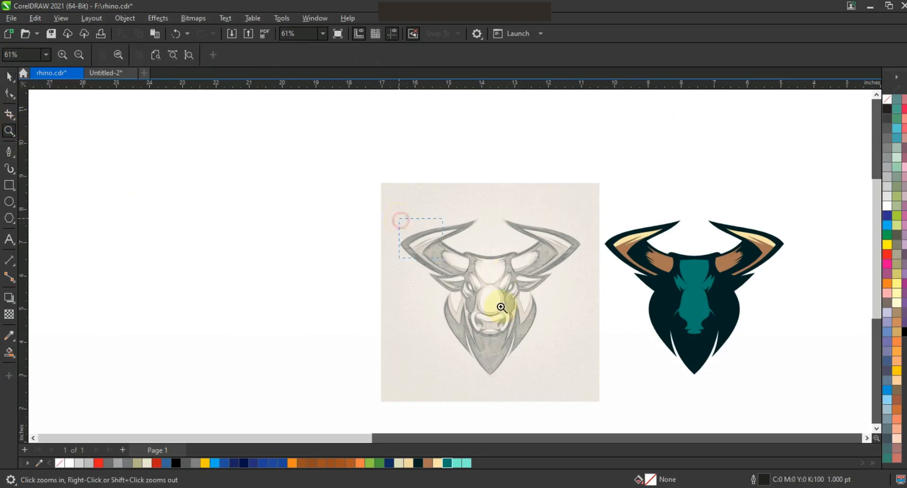
pyautogui.moveTo(601, 353); pyautogui.dragTo(601, 353)
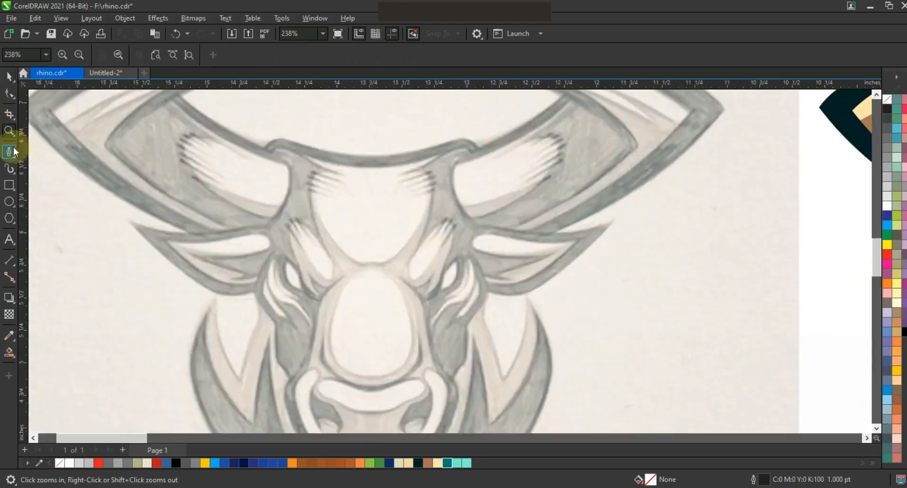
pyautogui.click(9, 151)
pyautogui.click(305, 191)
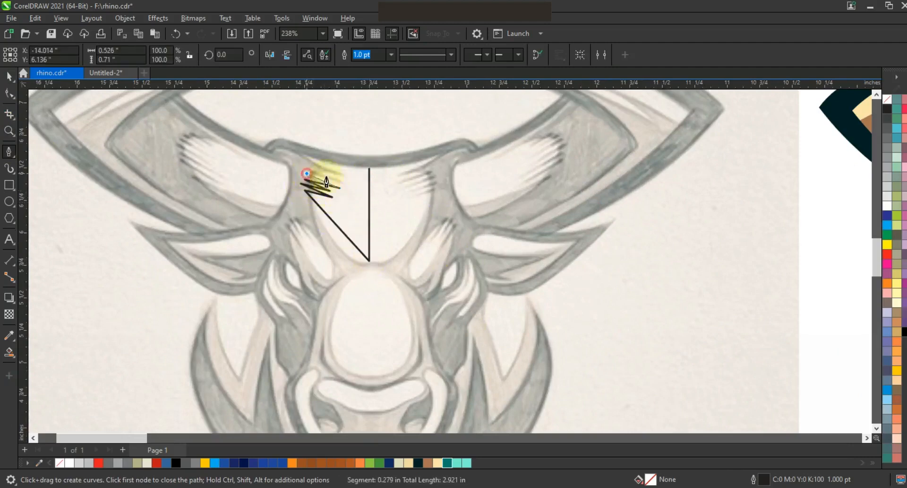
pyautogui.click(307, 157)
pyautogui.click(369, 168)
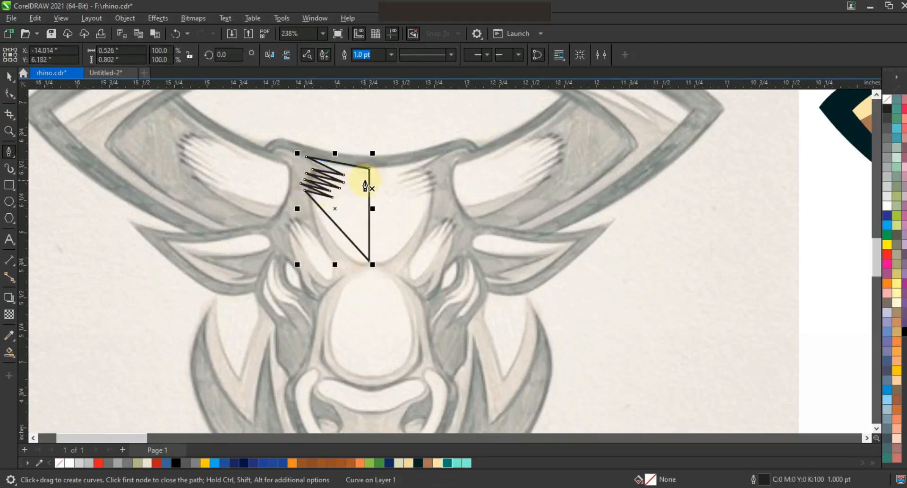
pyautogui.click(9, 93)
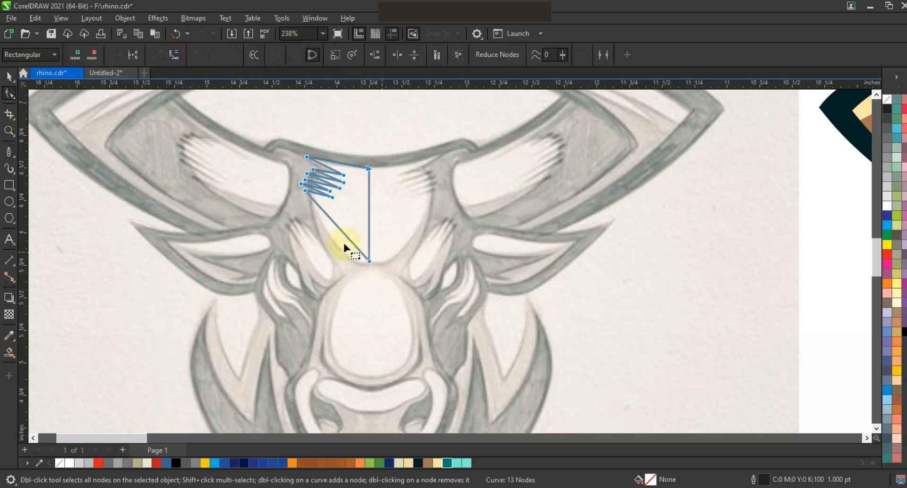
pyautogui.moveTo(348, 244); pyautogui.dragTo(329, 172)
# Step: Mirror a copy of the half forehead patch to the other side and weld the two halves
pyautogui.click(9, 76)
pyautogui.moveTo(300, 213); pyautogui.dragTo(393, 215)
pyautogui.keyDown('shift'); pyautogui.click(355, 209); pyautogui.keyUp('shift')
pyautogui.click(334, 55)
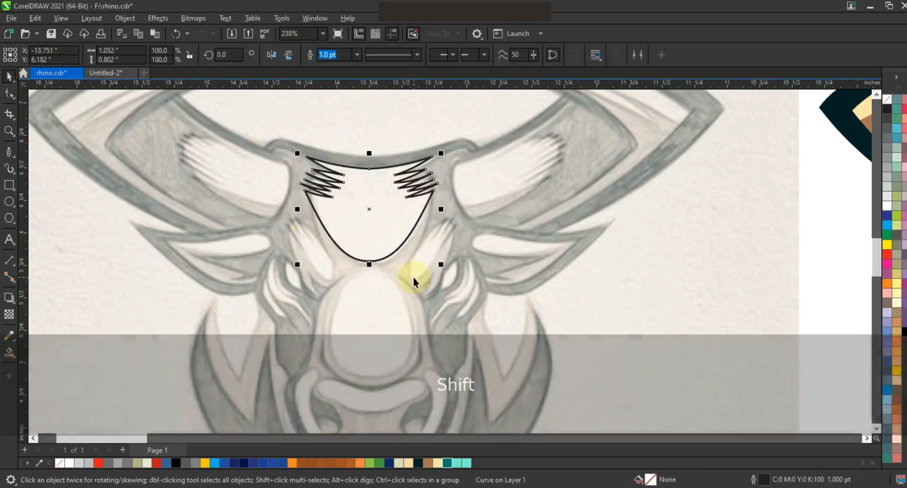
# Step: Fill the forehead patch with light teal #73F0C8, place it centered at the top of the teal face and remove its outline
pyautogui.click(458, 464)
pyautogui.press('F3')
pyautogui.keyDown('shift'); pyautogui.click(774, 257); pyautogui.keyUp('shift')
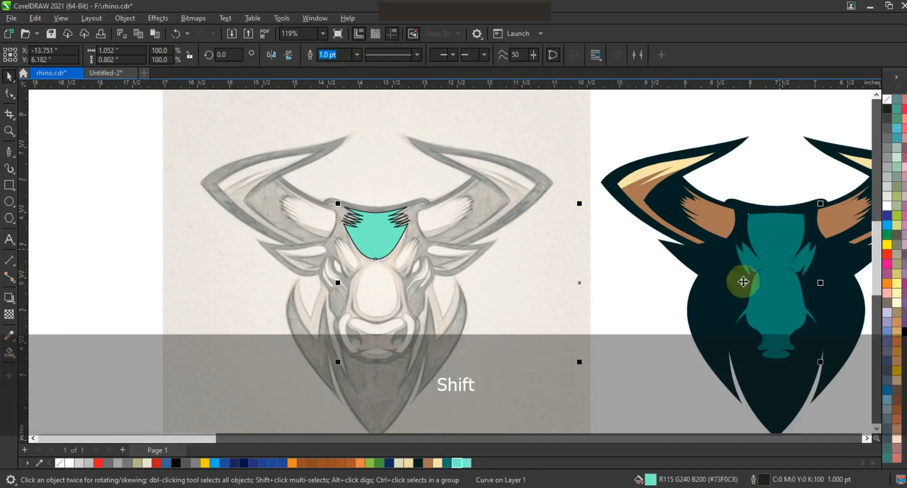
pyautogui.press('c')
pyautogui.click(786, 234)
pyautogui.keyDown('shift'); pyautogui.click(762, 295); pyautogui.keyUp('shift')
pyautogui.rightClick(887, 99)
pyautogui.click(867, 111)
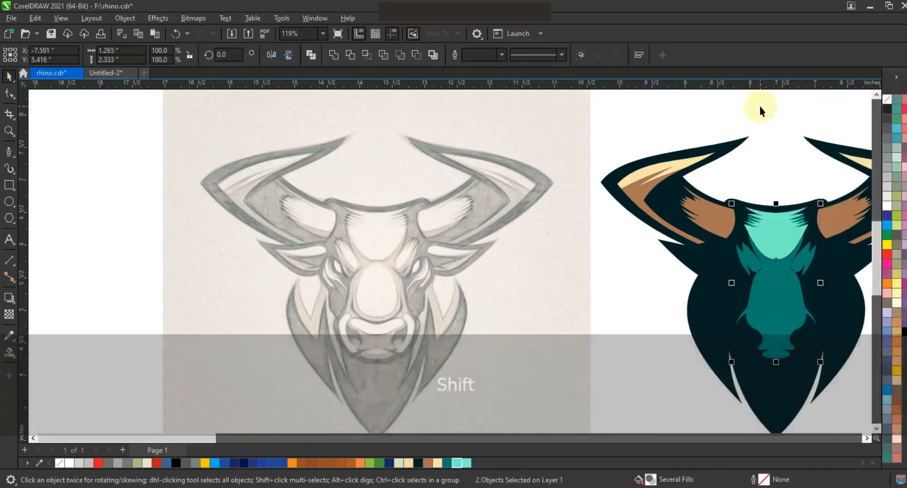
pyautogui.scroll(-1, 762, 109)
pyautogui.press('Escape')
# Step: Draw a closed jagged tuft with straight segments over the light brow area above the left eye
pyautogui.click(9, 130)
pyautogui.moveTo(358, 202)
pyautogui.mouseDown()
pyautogui.moveTo(561, 303)
pyautogui.moveTo(591, 303)
pyautogui.mouseUp()
pyautogui.click(395, 263)
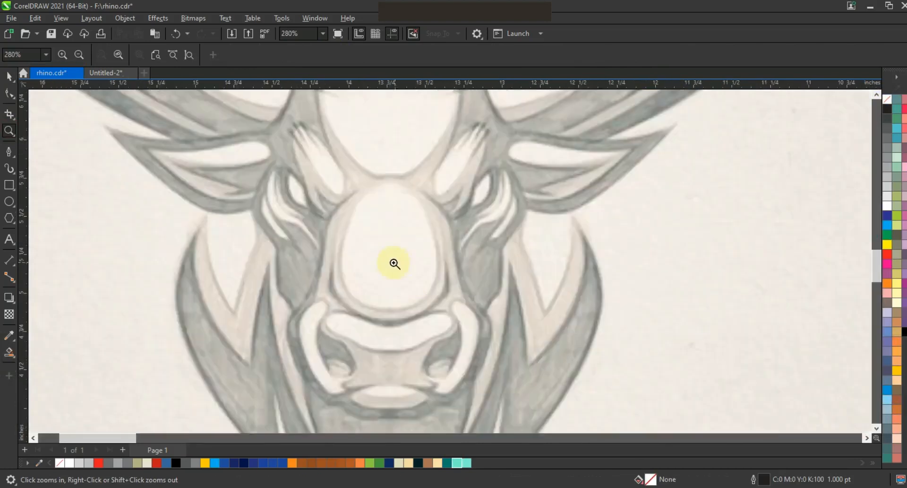
pyautogui.click(10, 150)
pyautogui.click(343, 175)
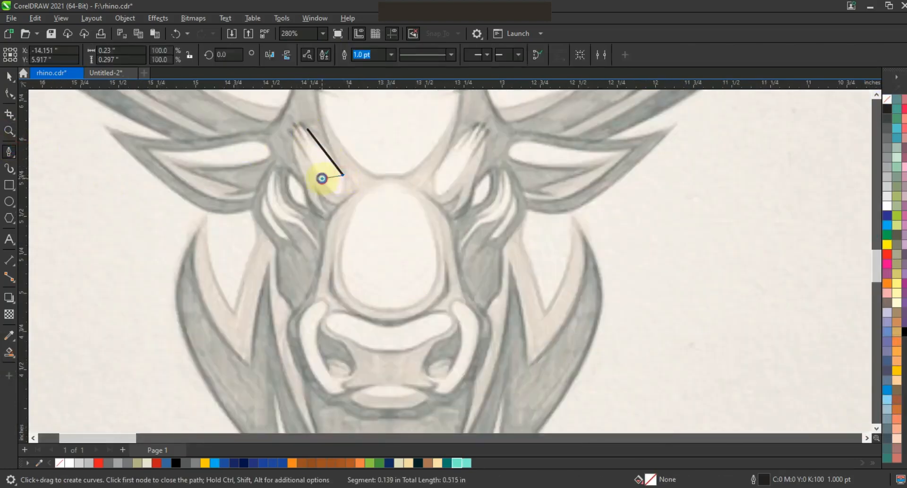
pyautogui.click(293, 122)
pyautogui.click(309, 144)
pyautogui.click(297, 115)
pyautogui.click(307, 129)
# Step: Convert the brow tuft's segments to curves, round its lower end and bend its outer edge to match the sketch
pyautogui.doubleClick(10, 94)
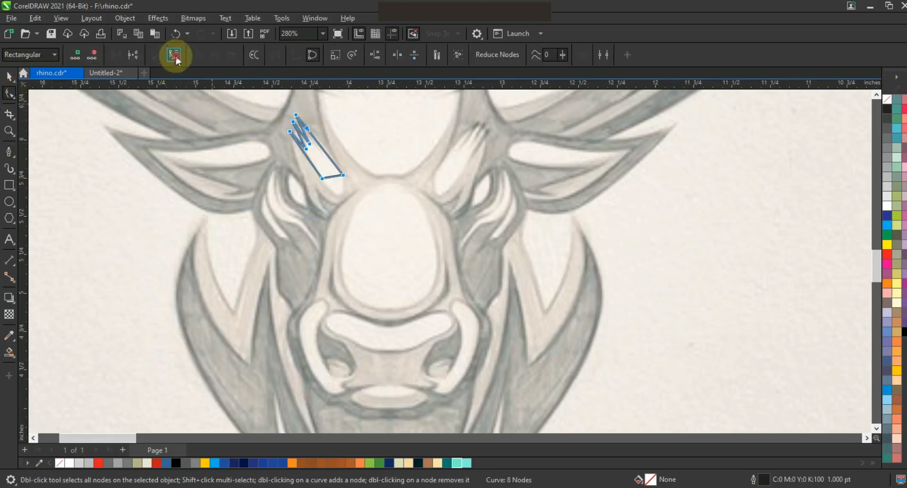
pyautogui.moveTo(324, 188); pyautogui.dragTo(337, 192)
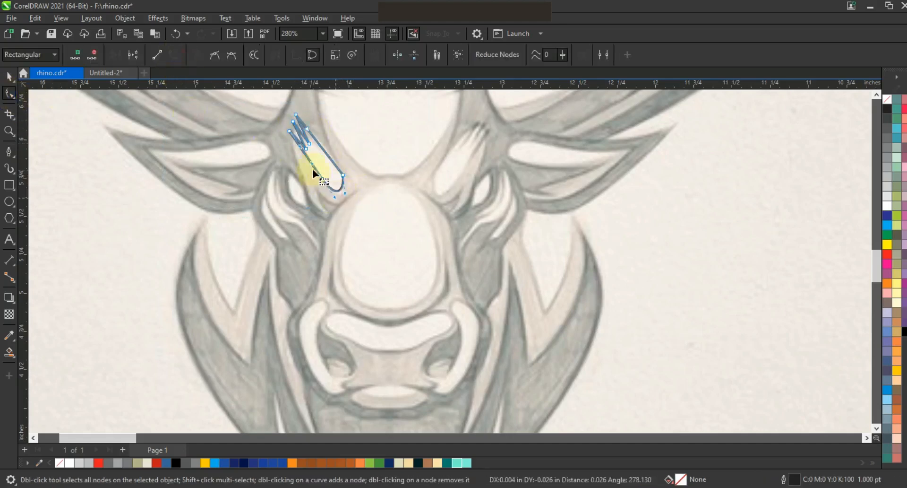
pyautogui.moveTo(312, 164); pyautogui.dragTo(308, 164)
# Step: Draw a thin curved sliver about 0.20 by 0.33 in along the outer side of the left eye
pyautogui.click(9, 151)
pyautogui.click(276, 170)
pyautogui.click(9, 93)
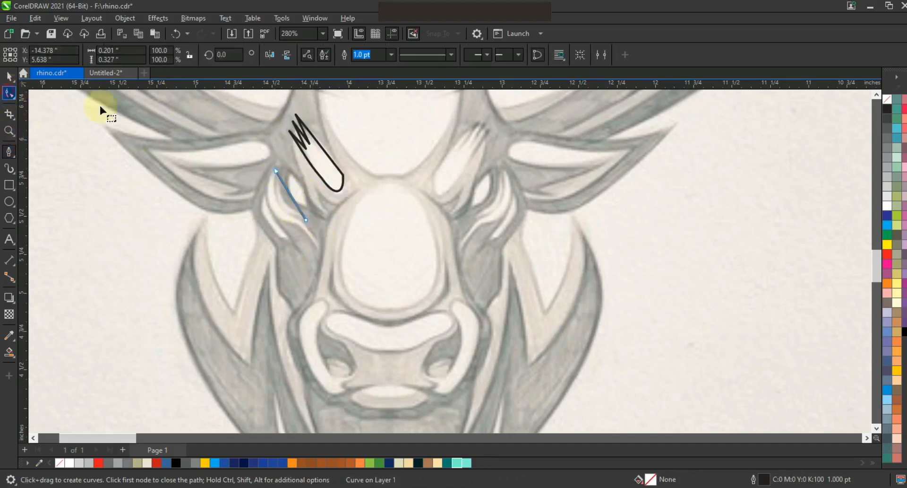
pyautogui.moveTo(293, 199); pyautogui.dragTo(280, 206)
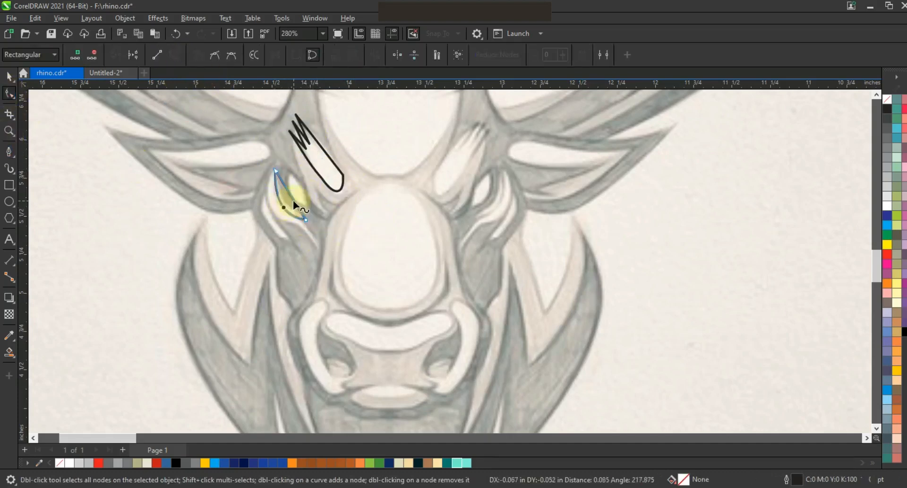
# Step: Draw a second closed fold shape beside the first sliver under the left eye and start shaping its edges
pyautogui.click(9, 151)
pyautogui.click(320, 248)
pyautogui.click(301, 221)
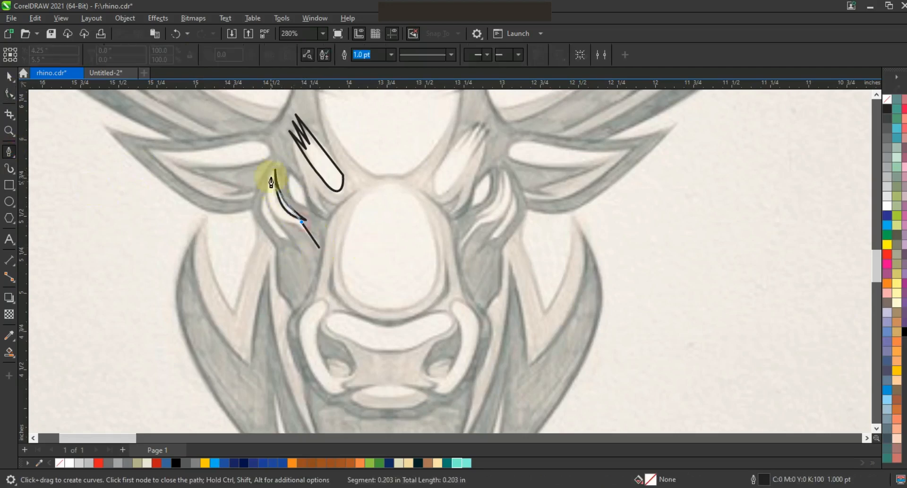
pyautogui.click(272, 169)
pyautogui.click(319, 247)
pyautogui.click(9, 93)
pyautogui.hotkey('shift', 'F2')
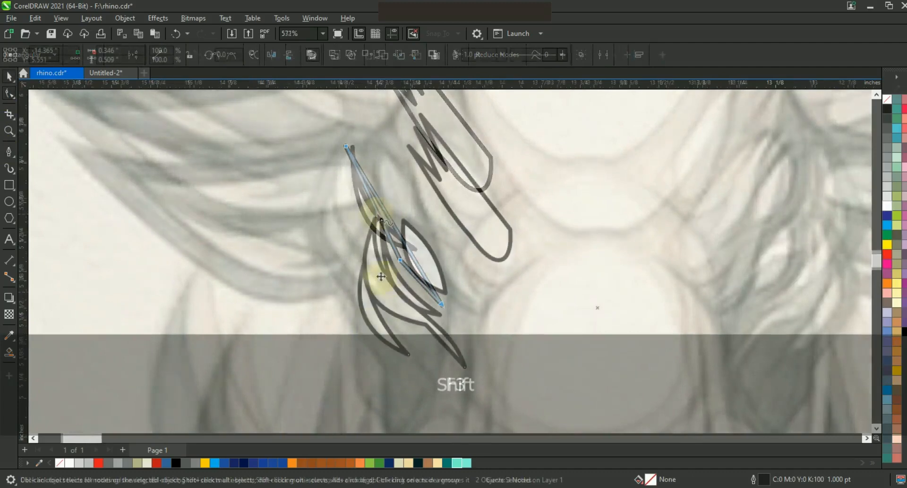
# Step: Select the left brow tuft and the two eye fold shapes and fill them with light turquoise
pyautogui.press('Escape')
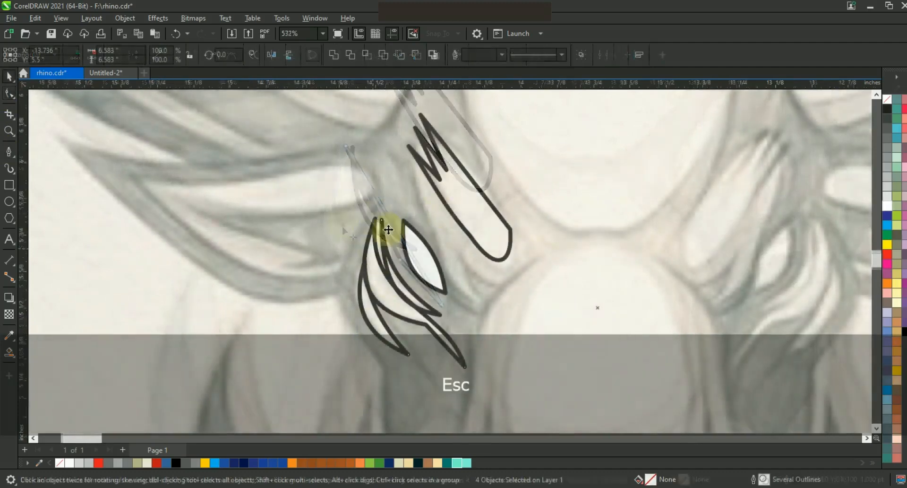
pyautogui.click(453, 211)
pyautogui.keyDown('shift'); pyautogui.click(379, 223); pyautogui.keyUp('shift')
pyautogui.keyDown('shift'); pyautogui.click(361, 284); pyautogui.keyUp('shift')
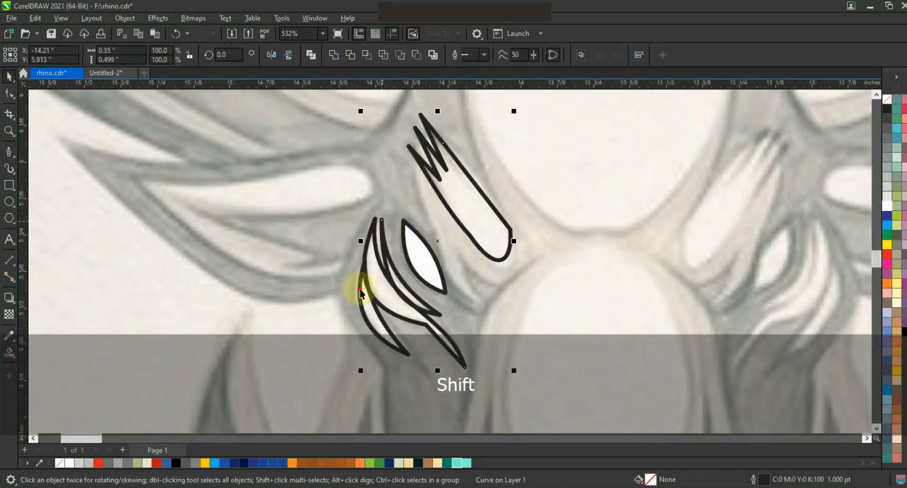
pyautogui.click(453, 459)
pyautogui.click(457, 465)
pyautogui.press('F3')
pyautogui.press('F3')
pyautogui.press('Escape')
# Step: Remove the outlines from the left brow and eye shapes and mirror a copy onto the right side of the face
pyautogui.moveTo(192, 237); pyautogui.dragTo(482, 330)
pyautogui.rightClick(887, 99)
pyautogui.click(850, 111)
pyautogui.moveTo(403, 276); pyautogui.dragTo(507, 278)
pyautogui.rightClick(455, 282)
# Step: Select both sets of brow and eye details and centre them on the colored bull head
pyautogui.moveTo(193, 229); pyautogui.dragTo(537, 309)
pyautogui.click(821, 330)
pyautogui.hotkey('shift', 'F2')
pyautogui.press('Escape')
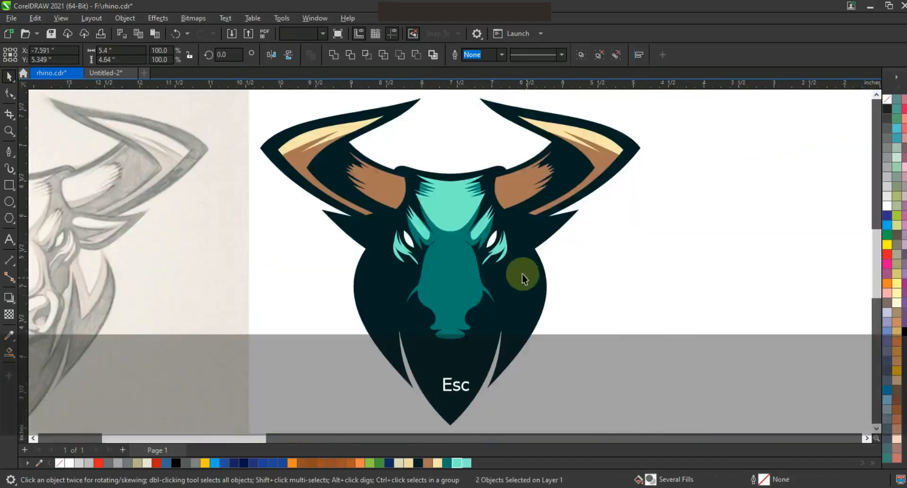
pyautogui.scroll(-2, 523, 273)
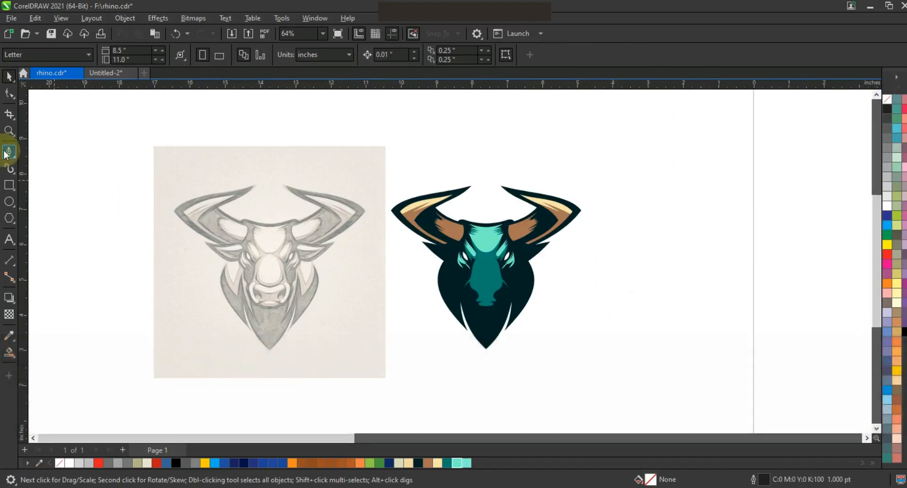
# Step: Draw a closed zigzag shape about 0.83 by 1.74 in with straight segments over the sketch's right cheek and neck stripe
pyautogui.click(9, 131)
pyautogui.moveTo(520, 326); pyautogui.dragTo(529, 329)
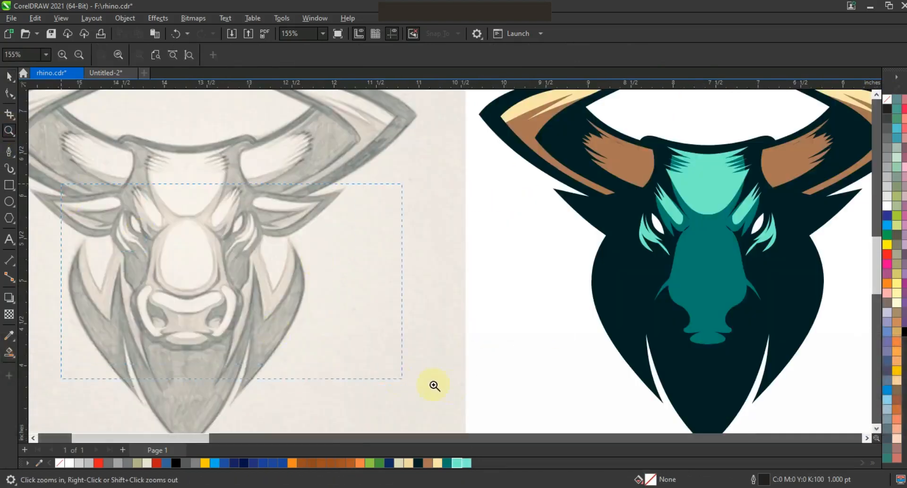
pyautogui.moveTo(434, 385); pyautogui.dragTo(475, 376)
pyautogui.click(9, 151)
pyautogui.click(442, 316)
pyautogui.click(424, 221)
pyautogui.doubleClick(362, 419)
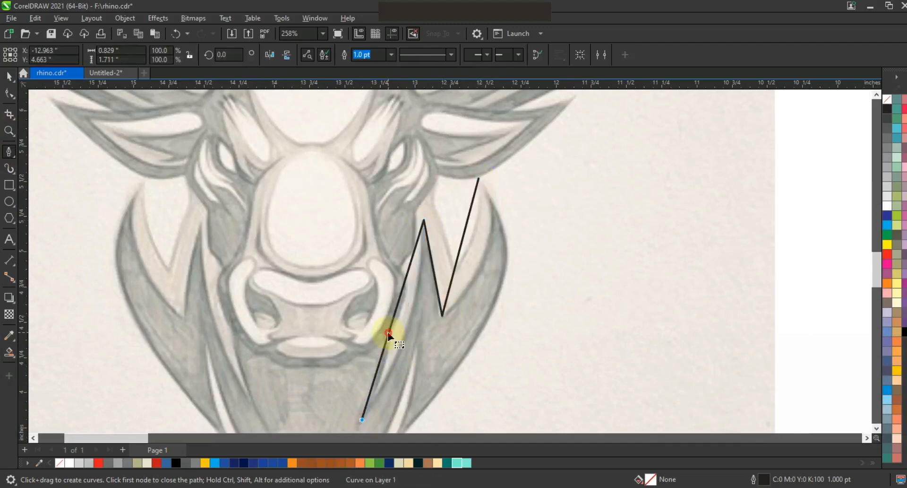
pyautogui.click(399, 267)
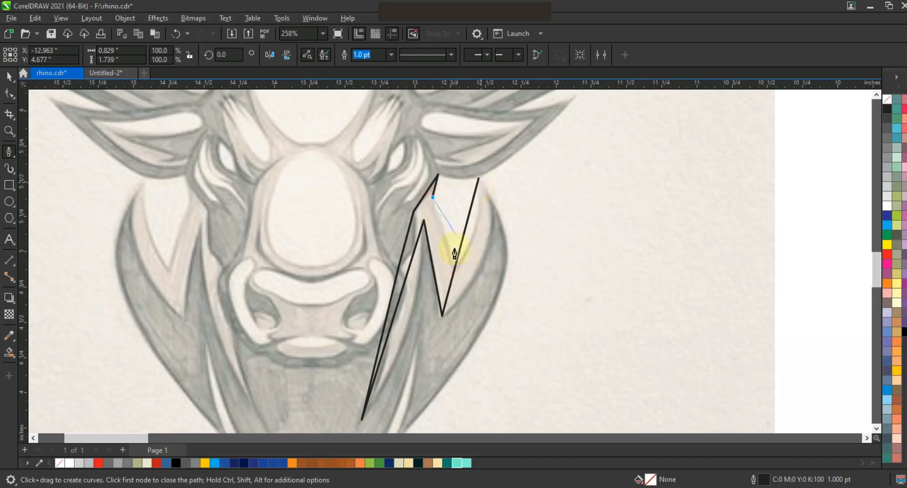
pyautogui.doubleClick(478, 181)
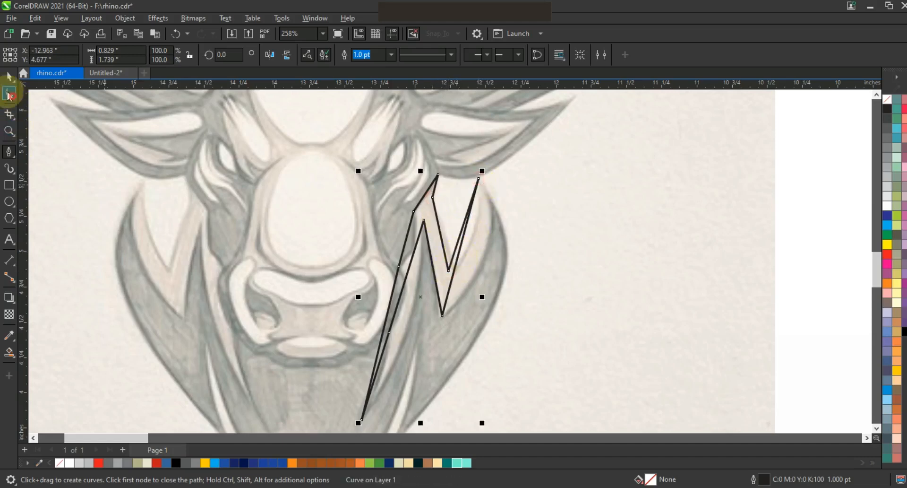
# Step: Convert the cheek shape's segments to curves and bend its outer edges and long neck stripe to match the sketch
pyautogui.click(9, 93)
pyautogui.moveTo(551, 111); pyautogui.dragTo(293, 422)
pyautogui.moveTo(459, 256); pyautogui.dragTo(473, 240)
pyautogui.moveTo(441, 238); pyautogui.dragTo(445, 239)
pyautogui.doubleClick(389, 332)
pyautogui.moveTo(389, 331)
pyautogui.mouseDown()
pyautogui.moveTo(403, 332)
pyautogui.moveTo(394, 326)
pyautogui.mouseUp()
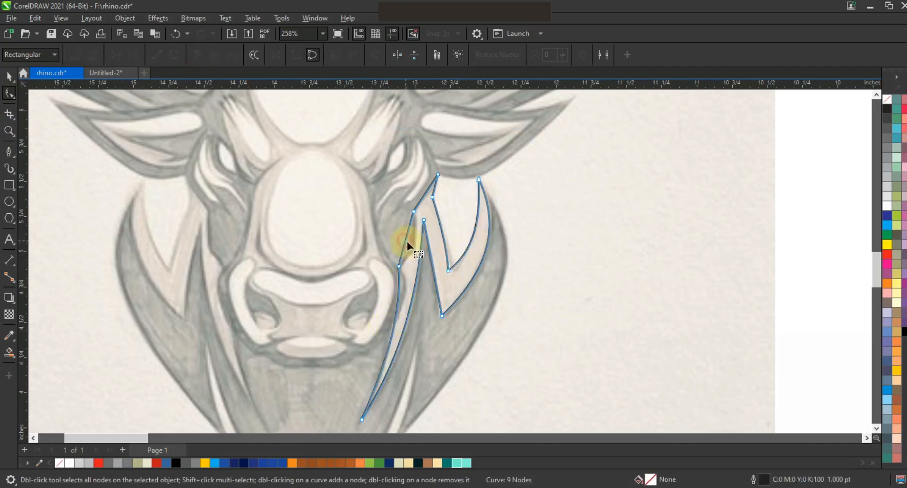
pyautogui.moveTo(406, 242); pyautogui.dragTo(412, 245)
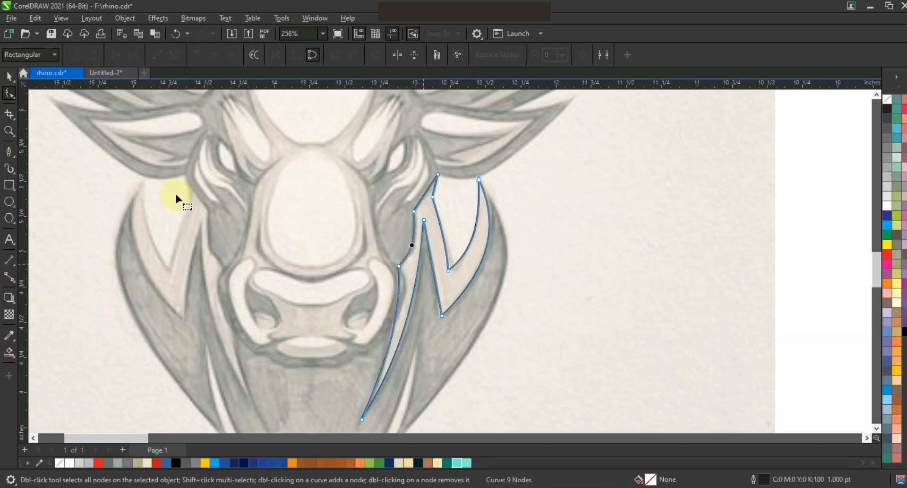
# Step: Draw a closed patch about 0.40 by 0.76 in inside the right cheek shape and curve its upper edge
pyautogui.click(10, 152)
pyautogui.click(480, 179)
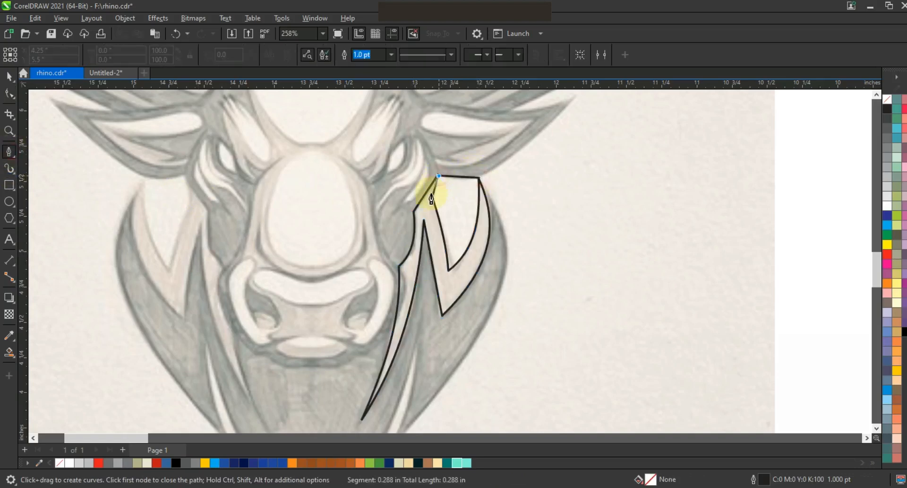
pyautogui.click(426, 195)
pyautogui.click(479, 180)
pyautogui.click(9, 93)
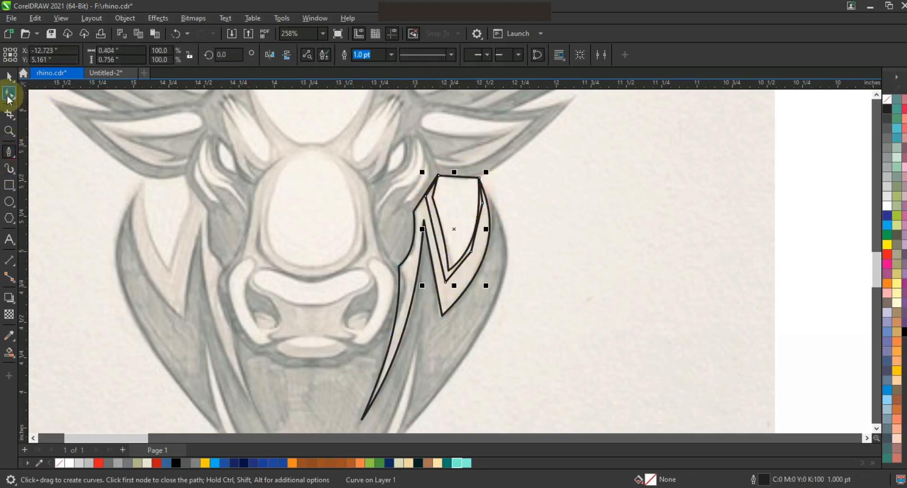
pyautogui.click(460, 180)
pyautogui.press('space')
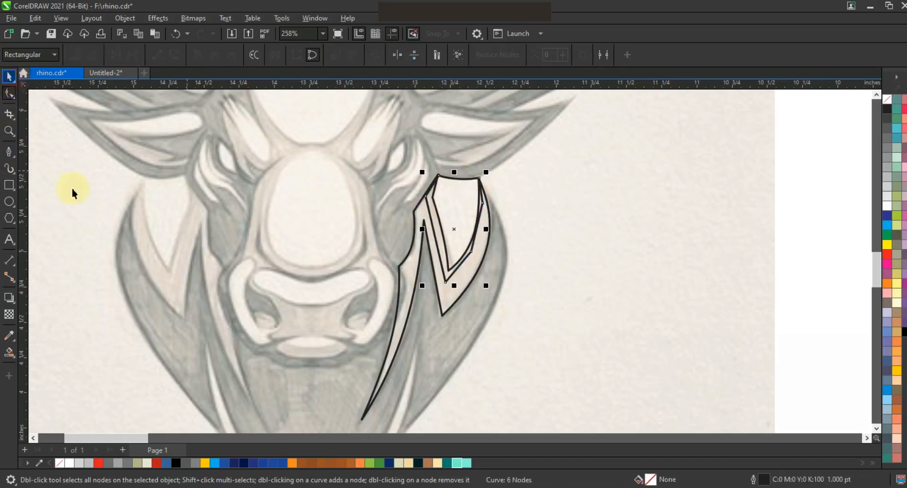
# Step: Fill the inner patch light turquoise and the cheek shape dark teal in front of it, with no outlines
pyautogui.click(458, 462)
pyautogui.click(466, 288)
pyautogui.hotkey('shift', 'pageup')
pyautogui.click(447, 462)
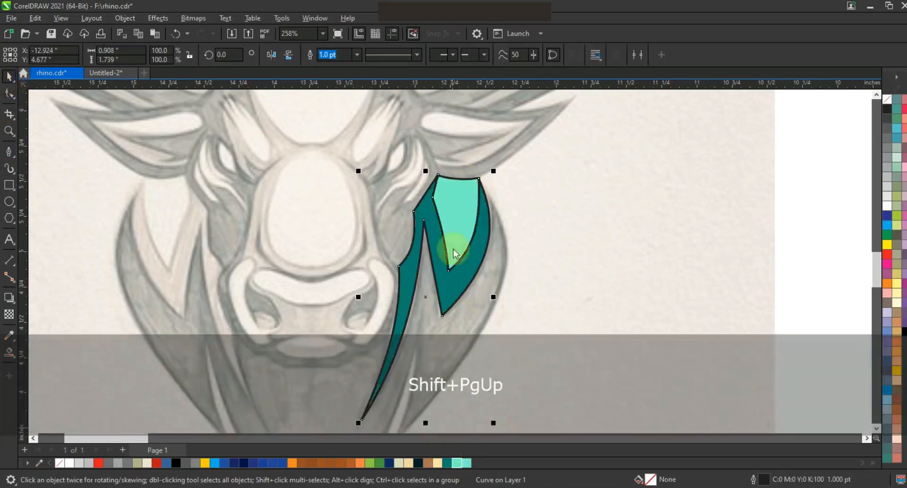
pyautogui.keyDown('shift'); pyautogui.click(454, 239); pyautogui.keyUp('shift')
pyautogui.rightClick(888, 100)
pyautogui.click(838, 107)
# Step: Mirror a copy of the two right cheek shapes onto the sketch's left cheek
pyautogui.press('F3')
pyautogui.rightClick(427, 263)
pyautogui.moveTo(528, 284); pyautogui.dragTo(368, 263)
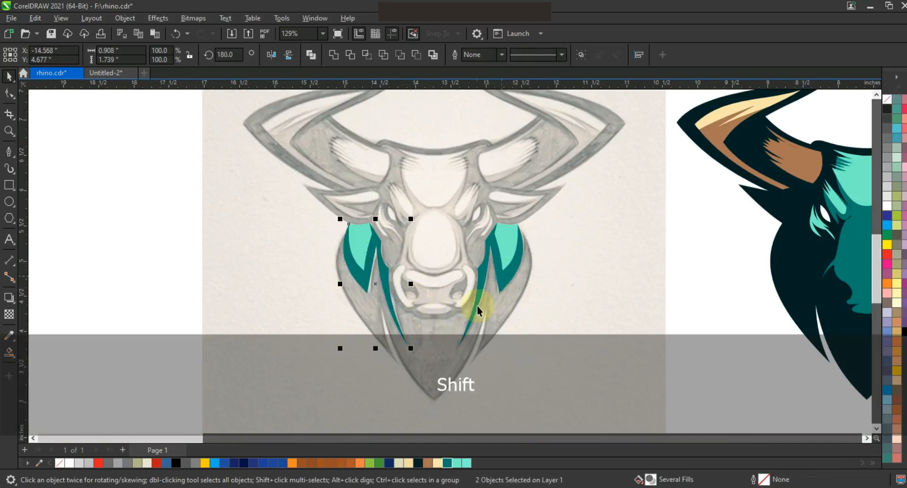
# Step: Group the left and right cheek shapes and centre the group on the colored bull head
pyautogui.keyDown('shift'); pyautogui.click(511, 253); pyautogui.keyUp('shift')
pyautogui.hotkey('ctrl', 'g')
pyautogui.keyDown('shift'); pyautogui.click(797, 305); pyautogui.keyUp('shift')
pyautogui.press('c')
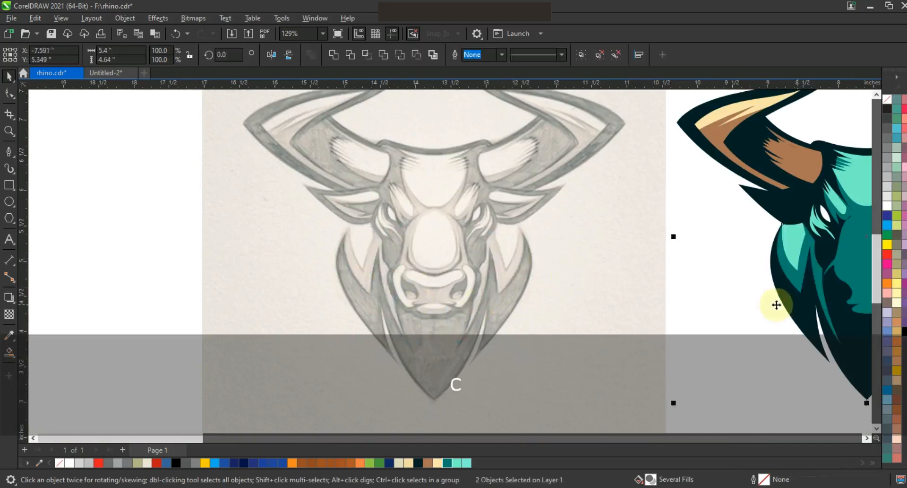
pyautogui.moveTo(776, 304); pyautogui.dragTo(556, 248)
pyautogui.press('Escape')
pyautogui.scroll(-1, 557, 248)
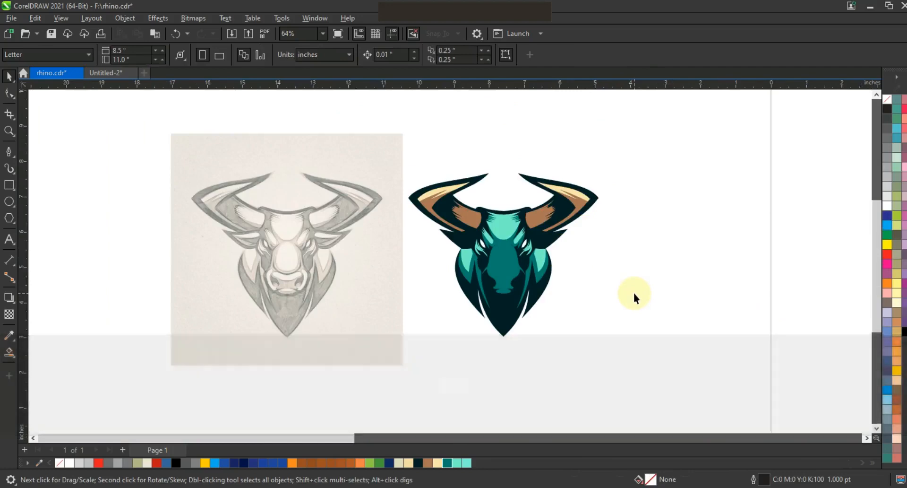
# Step: Draw a closed band about 0.33 by 0.57 in with straight segments around the outside of the left nostril
pyautogui.press('z')
pyautogui.moveTo(416, 310); pyautogui.dragTo(440, 318)
pyautogui.click(482, 354)
pyautogui.click(9, 151)
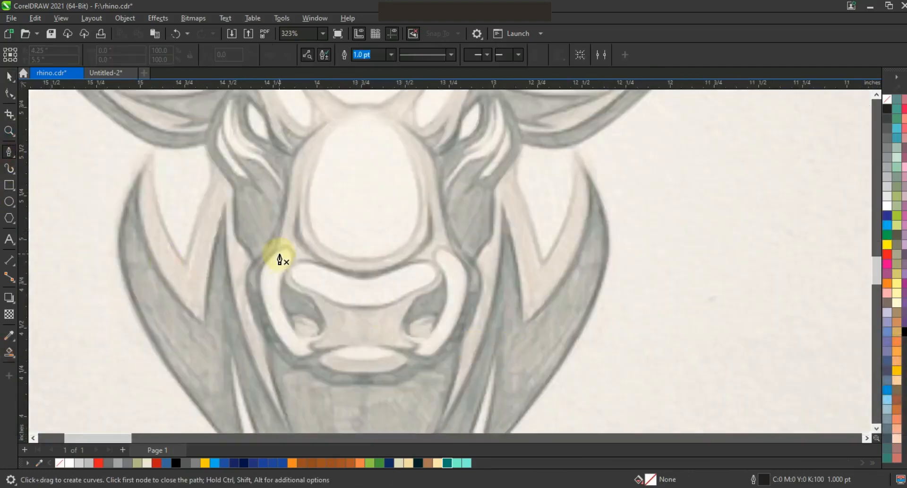
pyautogui.click(289, 263)
pyautogui.click(312, 351)
pyautogui.click(268, 314)
pyautogui.click(275, 252)
# Step: Convert the nostril band's segments to curves, round its upper end and bend its sides and lower tip to the sketch
pyautogui.click(8, 93)
pyautogui.moveTo(205, 206); pyautogui.dragTo(423, 388)
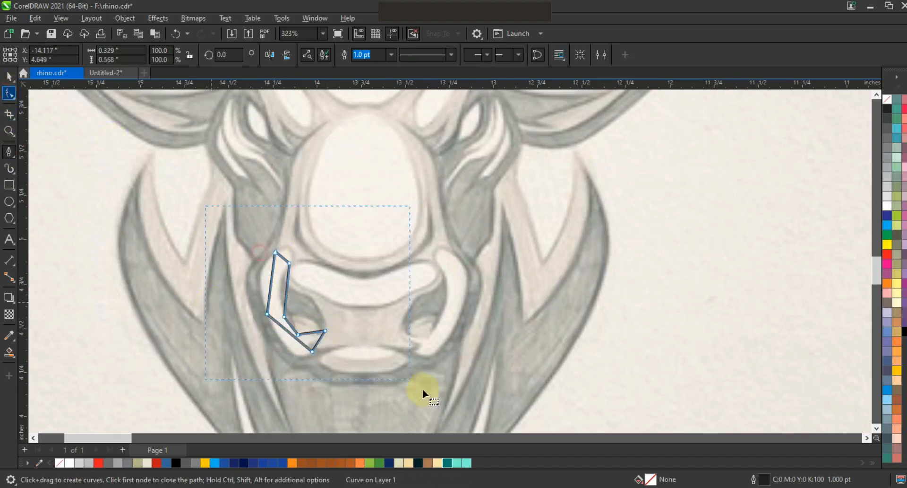
pyautogui.hotkey('shift', 'F2')
pyautogui.press('F3')
pyautogui.moveTo(372, 227)
pyautogui.mouseDown()
pyautogui.moveTo(358, 223)
pyautogui.moveTo(387, 234)
pyautogui.mouseUp()
pyautogui.moveTo(396, 187)
pyautogui.mouseDown()
pyautogui.moveTo(390, 168)
pyautogui.moveTo(406, 169)
pyautogui.moveTo(391, 171)
pyautogui.mouseUp()
pyautogui.moveTo(395, 315); pyautogui.dragTo(454, 310)
pyautogui.moveTo(432, 303); pyautogui.dragTo(406, 297)
pyautogui.click(406, 296)
# Step: Draw an ellipse about 0.35 by 0.10 in on the lip and a four-sided shape over the left half of the muzzle highlight
pyautogui.click(9, 202)
pyautogui.moveTo(471, 321); pyautogui.dragTo(570, 348)
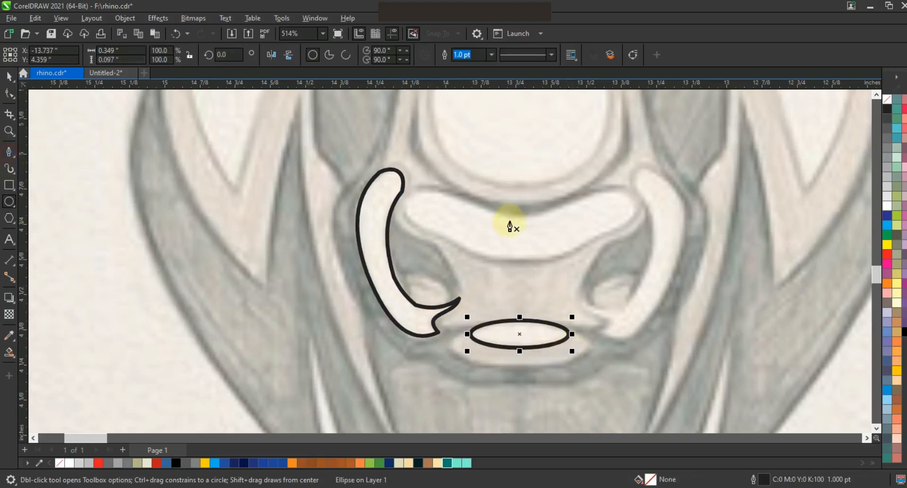
pyautogui.click(521, 218)
pyautogui.click(522, 260)
pyautogui.click(449, 242)
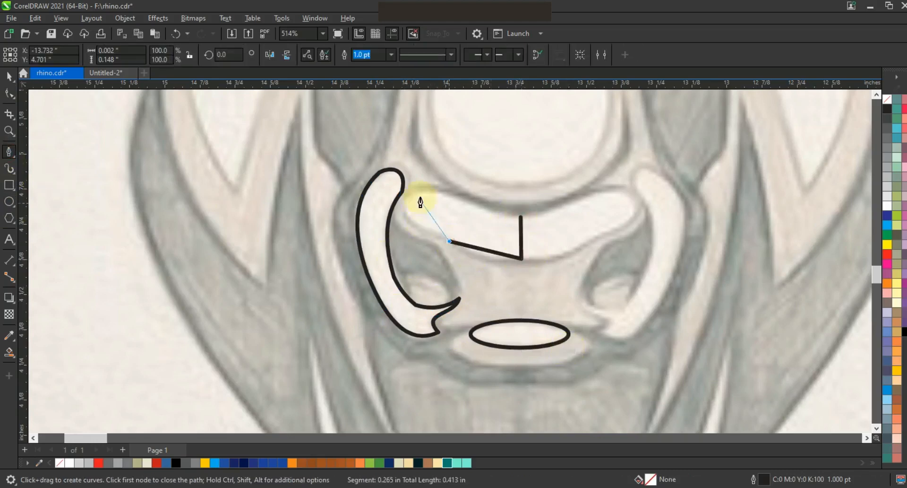
pyautogui.click(522, 218)
# Step: Convert the half muzzle highlight to curves, round its outer end and bend its upper and lower edges
pyautogui.click(9, 94)
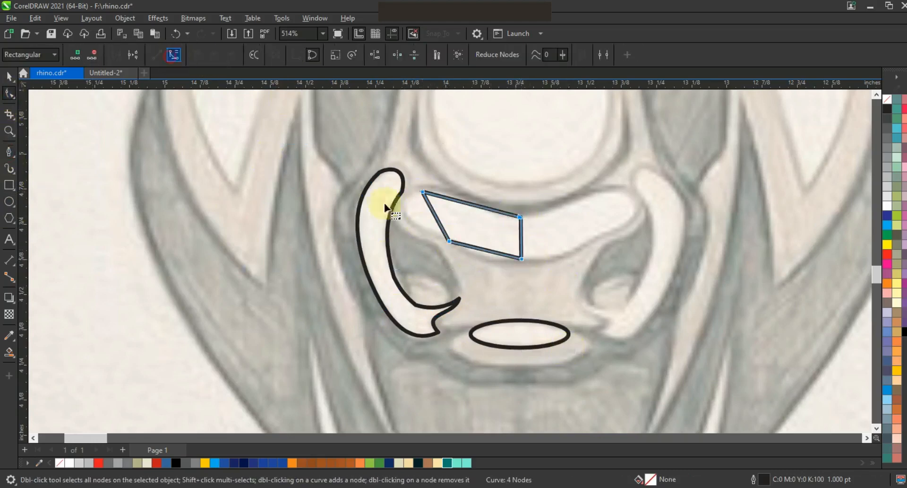
pyautogui.moveTo(431, 210); pyautogui.dragTo(432, 235)
pyautogui.moveTo(501, 254); pyautogui.dragTo(498, 260)
pyautogui.moveTo(493, 209); pyautogui.dragTo(466, 192)
pyautogui.click(423, 192)
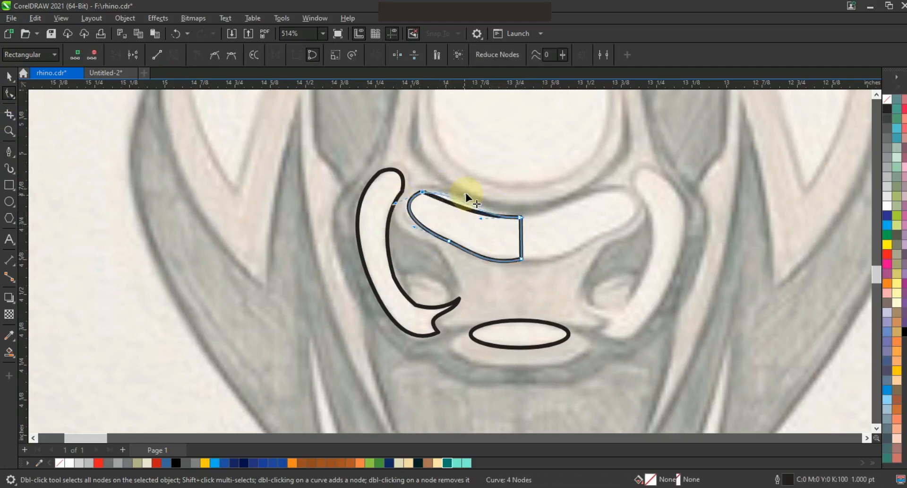
# Step: Mirror a copy of the half muzzle highlight to the right and weld the two halves together
pyautogui.click(9, 76)
pyautogui.moveTo(405, 227); pyautogui.dragTo(559, 237)
pyautogui.rightClick(558, 238)
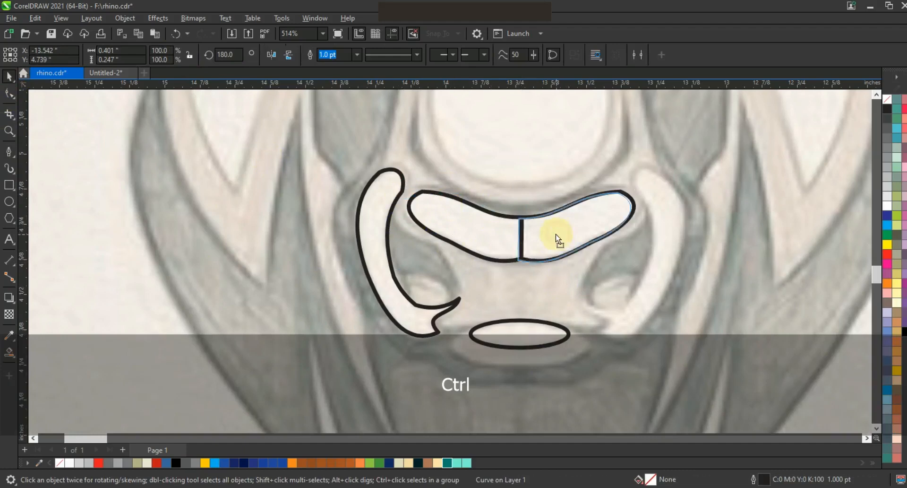
pyautogui.keyDown('shift'); pyautogui.click(499, 232); pyautogui.keyUp('shift')
pyautogui.click(334, 55)
# Step: Mirror a copy of the left nostril band to the right side of the muzzle and weld the pair
pyautogui.click(387, 241)
pyautogui.moveTo(353, 252); pyautogui.dragTo(474, 262)
pyautogui.rightClick(475, 264)
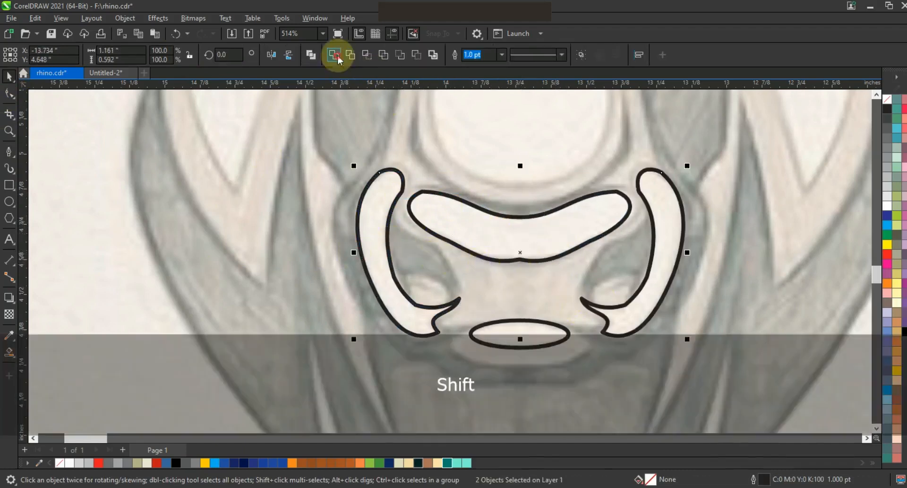
pyautogui.click(335, 55)
# Step: Align the nostril bands, muzzle highlight and lip ellipse on one vertical centre line and weld them into one object
pyautogui.keyDown('shift'); pyautogui.click(526, 218); pyautogui.keyUp('shift')
pyautogui.keyDown('shift'); pyautogui.click(531, 325); pyautogui.keyUp('shift')
pyautogui.press('c')
pyautogui.click(334, 55)
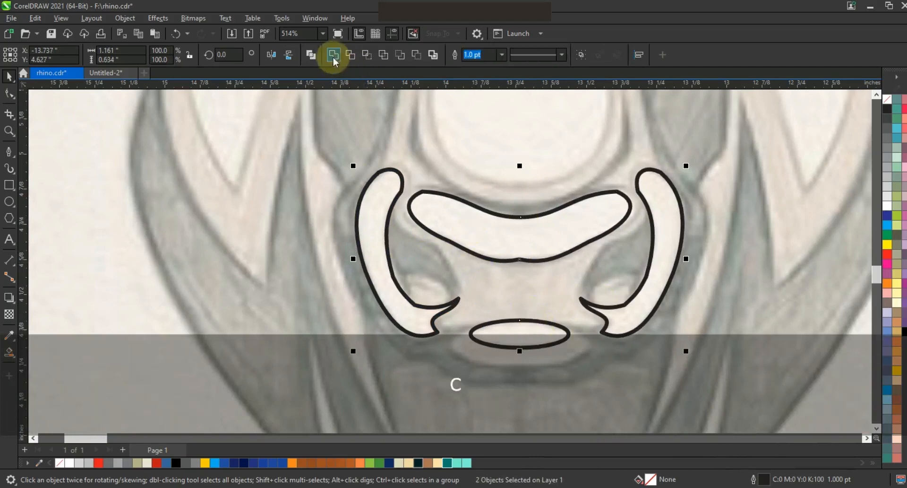
# Step: Fill the welded muzzle shape with light turquoise #73F0C8 and centre it on the colored bull head
pyautogui.click(456, 462)
pyautogui.press('F3')
pyautogui.press('F3')
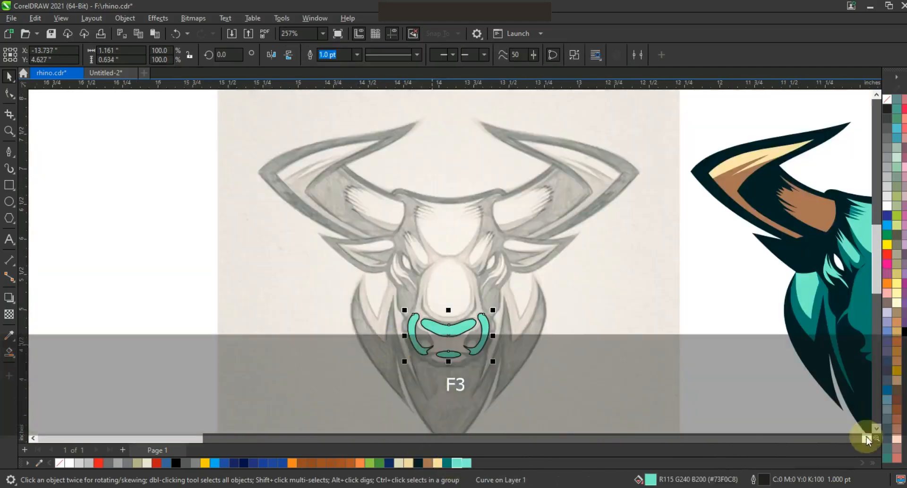
pyautogui.keyDown('shift'); pyautogui.click(850, 362); pyautogui.keyUp('shift')
pyautogui.press('c')
pyautogui.hotkey('shift', 'F2')
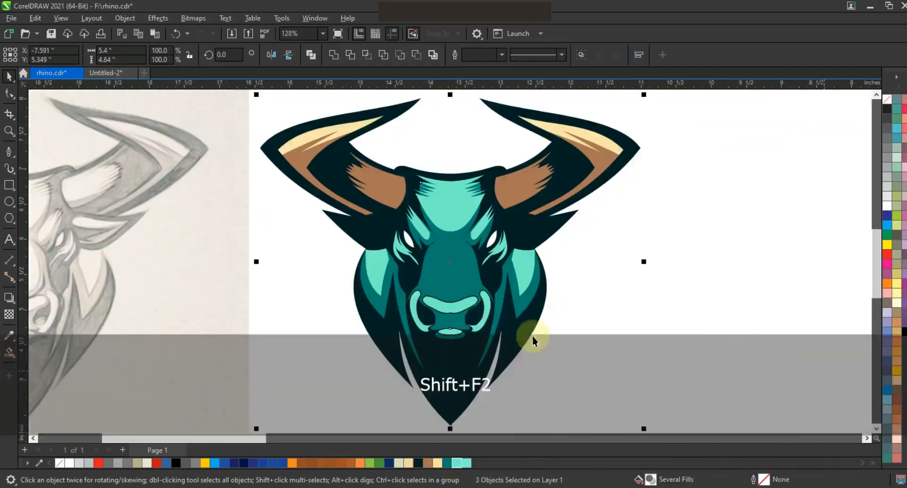
pyautogui.press('Escape')
# Step: Remove the outline from the muzzle shape on the colored bull head
pyautogui.click(482, 312)
pyautogui.rightClick(888, 108)
pyautogui.click(849, 111)
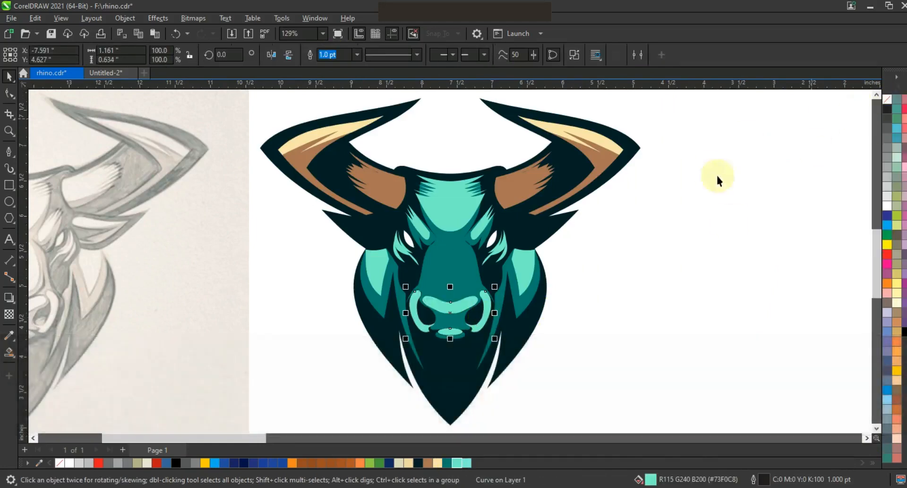
pyautogui.press('Escape')
pyautogui.scroll(-2, 716, 281)
# Step: Draw a closed shape about 0.27 by 0.82 in with straight segments over the left half of the nose bridge highlight
pyautogui.click(9, 131)
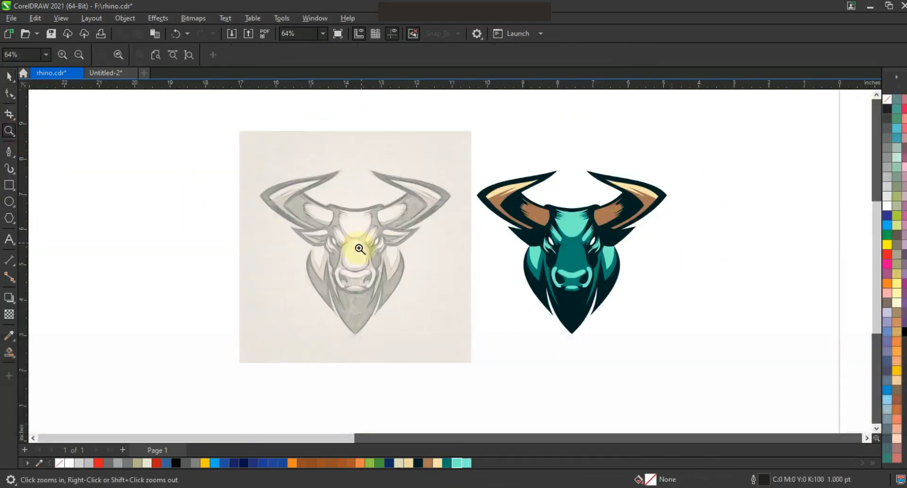
pyautogui.moveTo(447, 292); pyautogui.dragTo(403, 269)
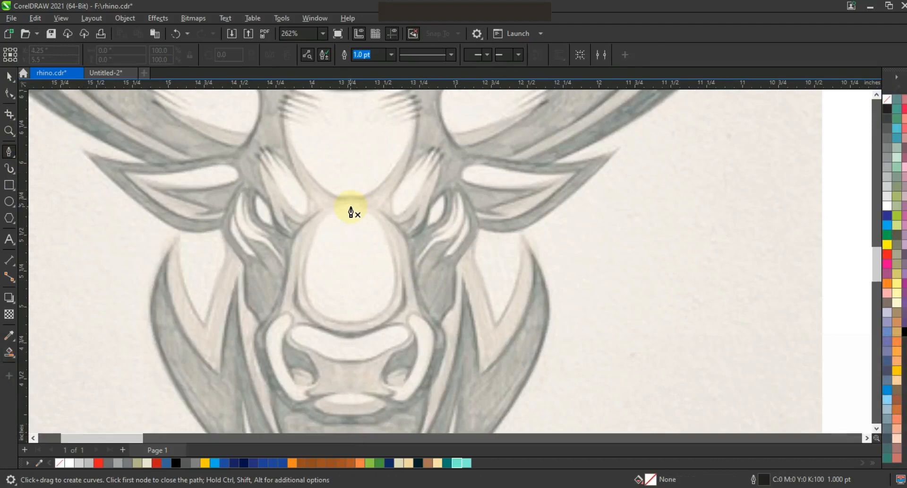
pyautogui.doubleClick(323, 213)
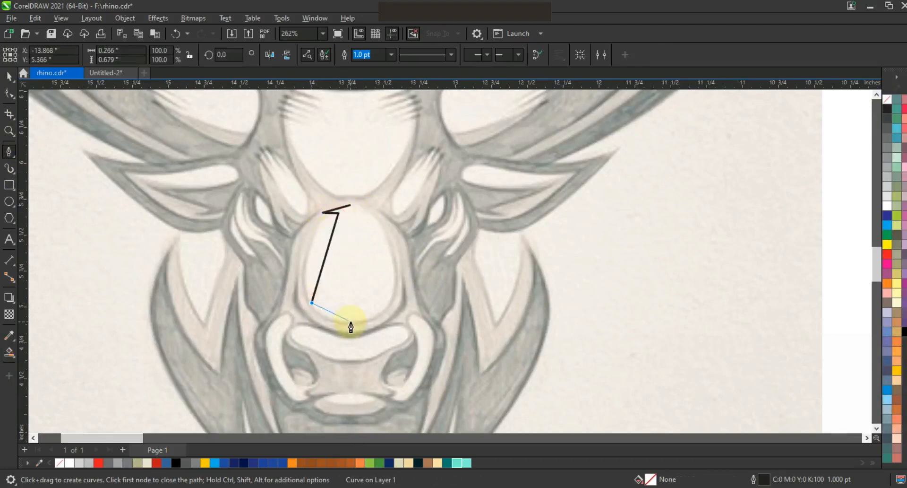
pyautogui.click(350, 212)
pyautogui.hotkey('ctrl', 'z')
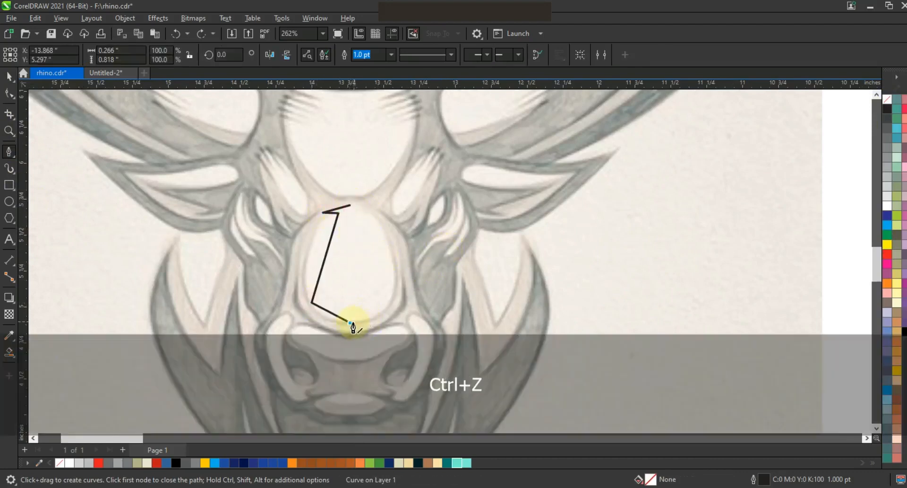
pyautogui.click(350, 206)
# Step: Bend the side and bottom segments of the half nose bridge shape into curves following the sketch
pyautogui.click(10, 94)
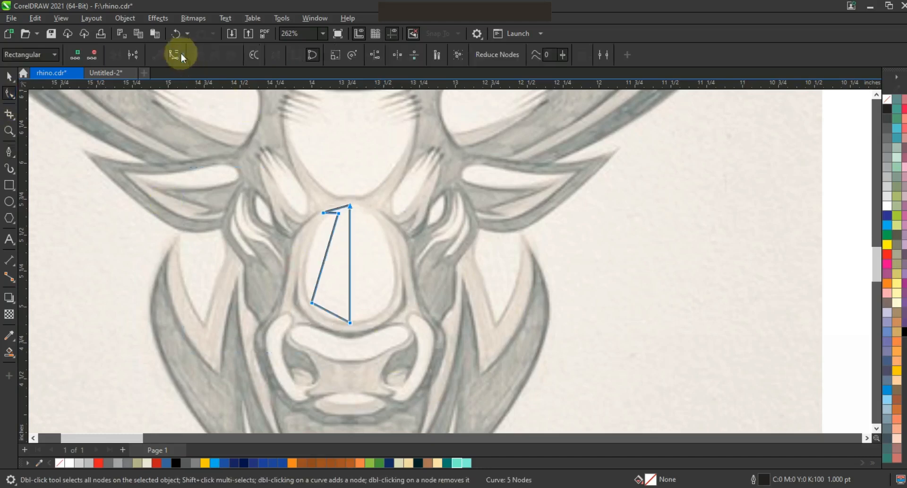
pyautogui.moveTo(326, 260); pyautogui.dragTo(310, 259)
pyautogui.moveTo(324, 311); pyautogui.dragTo(321, 311)
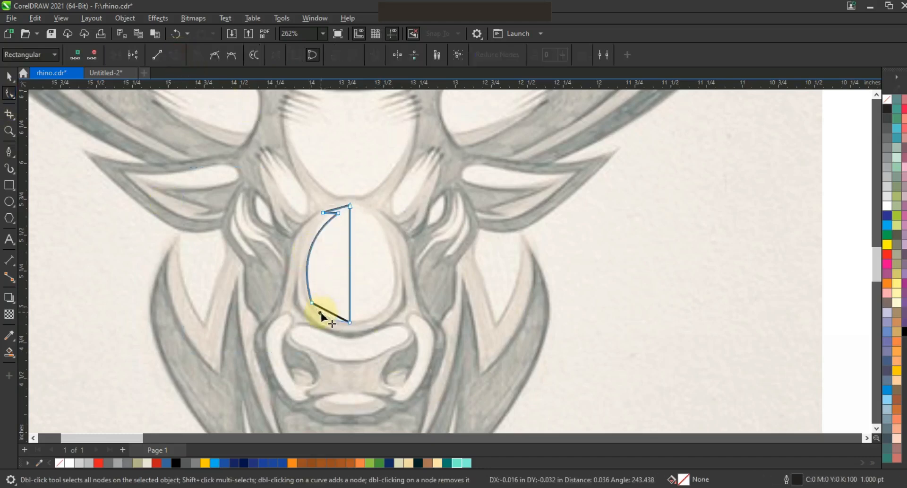
# Step: Mirror a copy of the half nose bridge shape to the other side and weld both halves into one object
pyautogui.click(10, 77)
pyautogui.moveTo(304, 263); pyautogui.dragTo(378, 274)
pyautogui.rightClick(377, 273)
pyautogui.keyDown('shift'); pyautogui.click(335, 257); pyautogui.keyUp('shift')
pyautogui.click(332, 55)
# Step: Fill the nose bridge shape with light turquoise #73F0C8 and centre it without an outline on the colored bull head
pyautogui.click(455, 462)
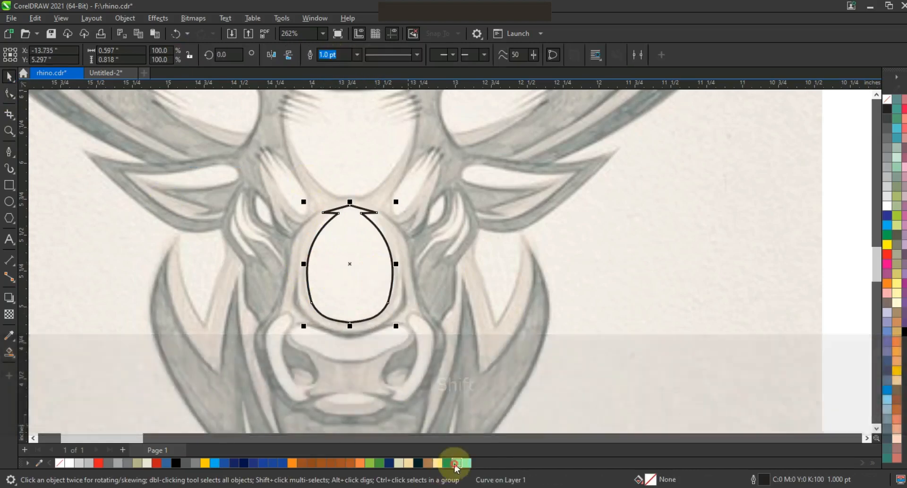
pyautogui.press('F3')
pyautogui.press('c')
pyautogui.rightClick(886, 117)
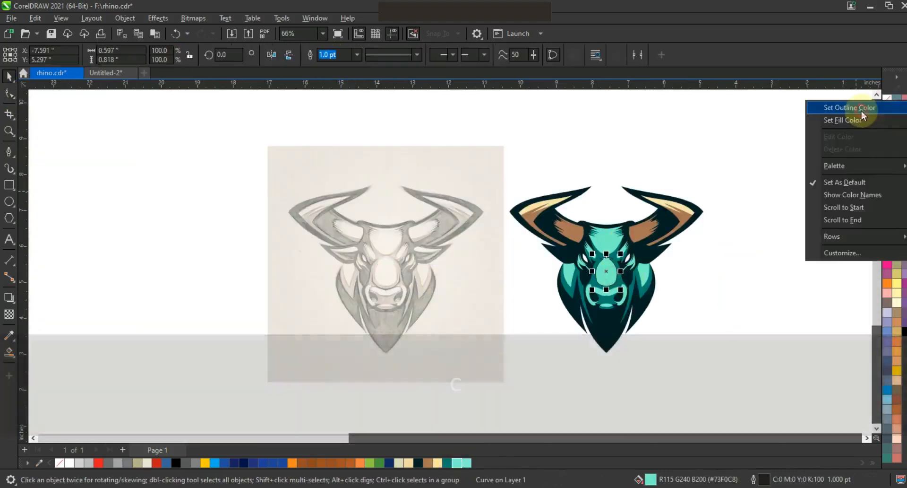
pyautogui.click(758, 241)
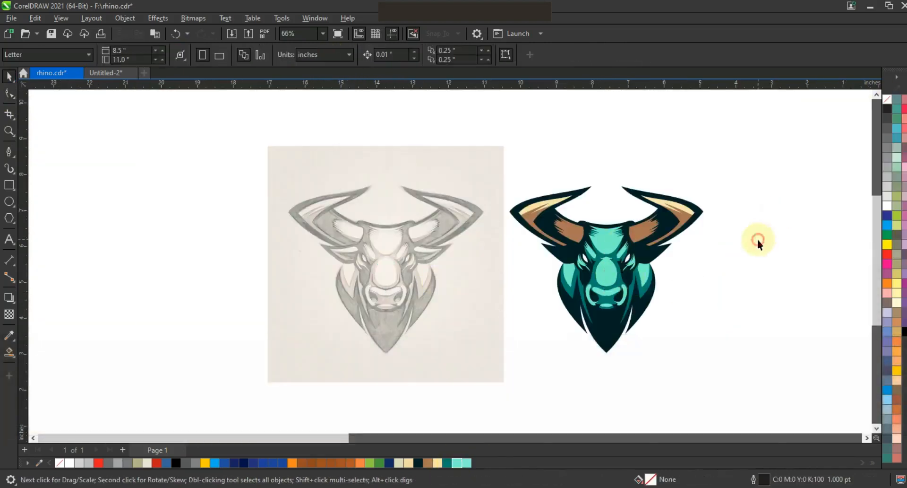
# Step: Draw a closed straight-segment shape over the inner highlights of the left ear in the sketch
pyautogui.click(9, 130)
pyautogui.moveTo(283, 214); pyautogui.dragTo(509, 278)
pyautogui.moveTo(534, 325); pyautogui.dragTo(530, 324)
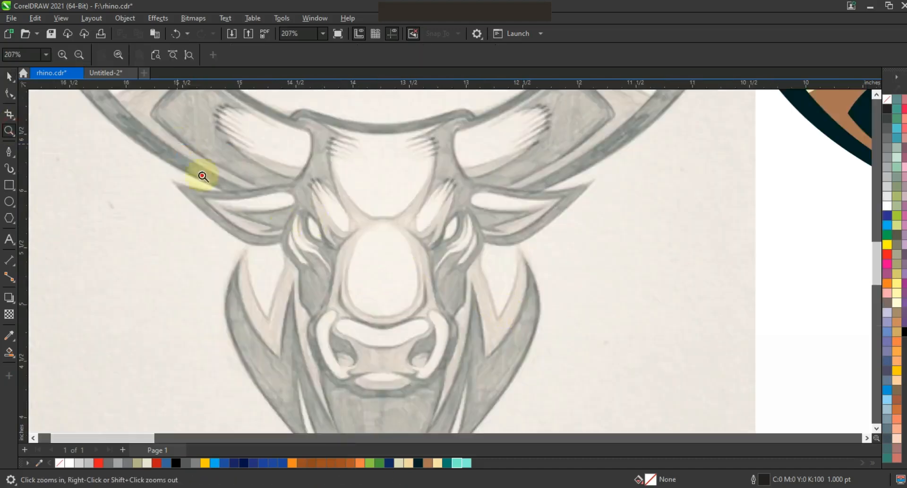
pyautogui.moveTo(178, 143); pyautogui.dragTo(635, 299)
pyautogui.click(9, 153)
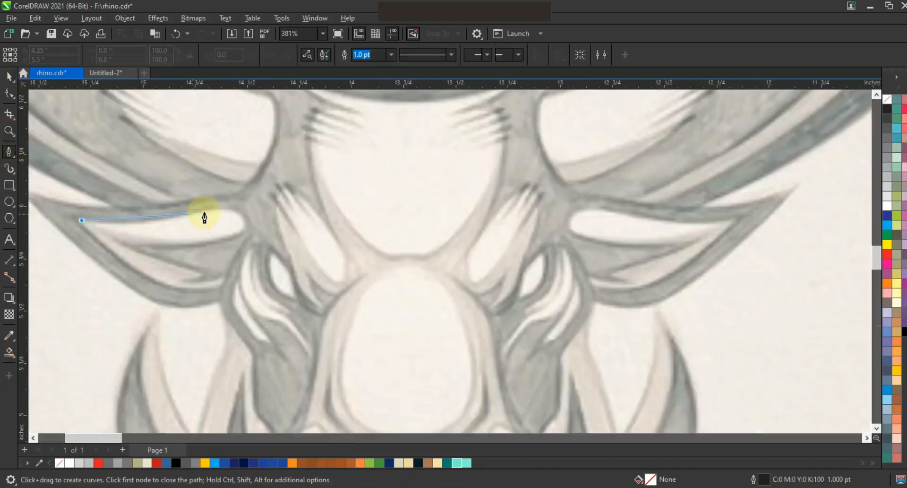
pyautogui.click(204, 212)
pyautogui.click(225, 281)
pyautogui.click(82, 220)
# Step: Curve the edges of the left ear shape and round its inner end to match the sketch
pyautogui.click(9, 93)
pyautogui.moveTo(132, 240); pyautogui.dragTo(186, 244)
pyautogui.moveTo(152, 216); pyautogui.dragTo(152, 223)
pyautogui.click(204, 212)
pyautogui.moveTo(219, 218); pyautogui.dragTo(229, 200)
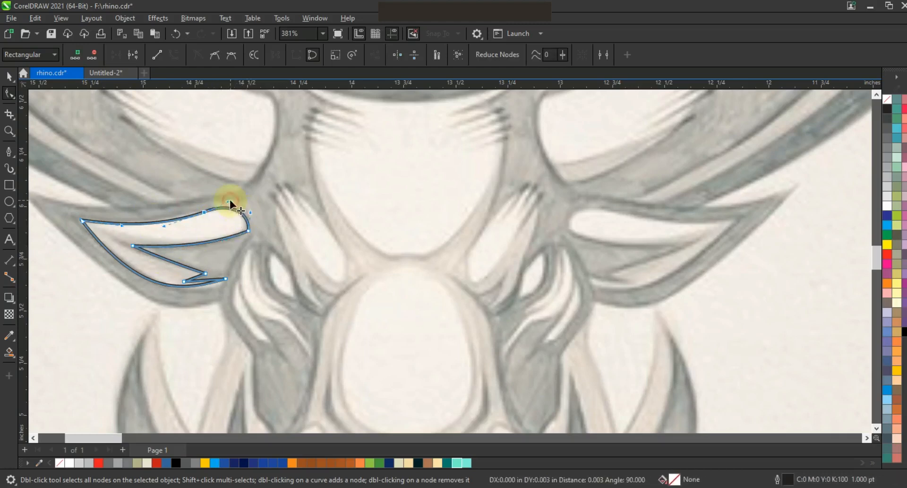
# Step: Draw a dividing line across the left ear shape from its inner end to its tip and bend it to the sketch
pyautogui.click(9, 153)
pyautogui.click(232, 240)
pyautogui.click(81, 227)
pyautogui.click(3, 94)
pyautogui.moveTo(80, 225); pyautogui.dragTo(74, 210)
pyautogui.moveTo(128, 223); pyautogui.dragTo(115, 231)
# Step: Smart-fill the lower part of the left ear and color it teal #007D72, with the upper part light turquoise #73F0C8
pyautogui.click(9, 352)
pyautogui.click(169, 271)
pyautogui.click(9, 76)
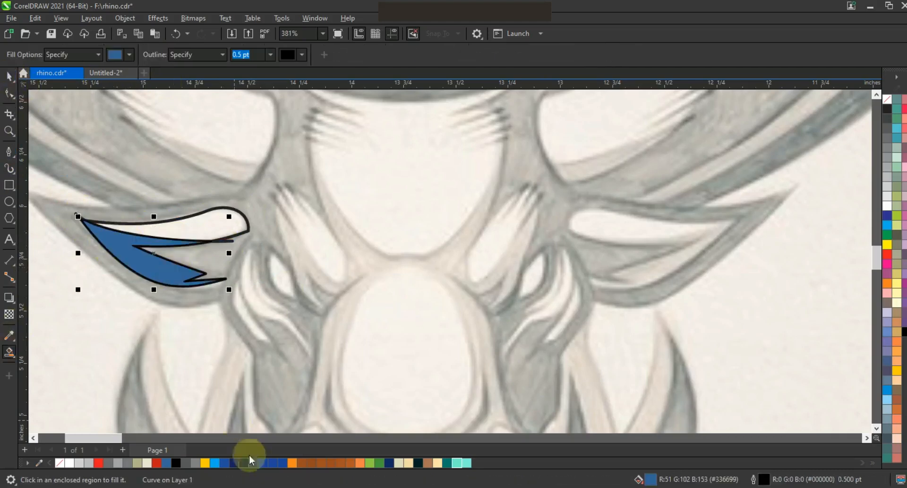
pyautogui.click(448, 462)
pyautogui.click(223, 243)
pyautogui.click(458, 463)
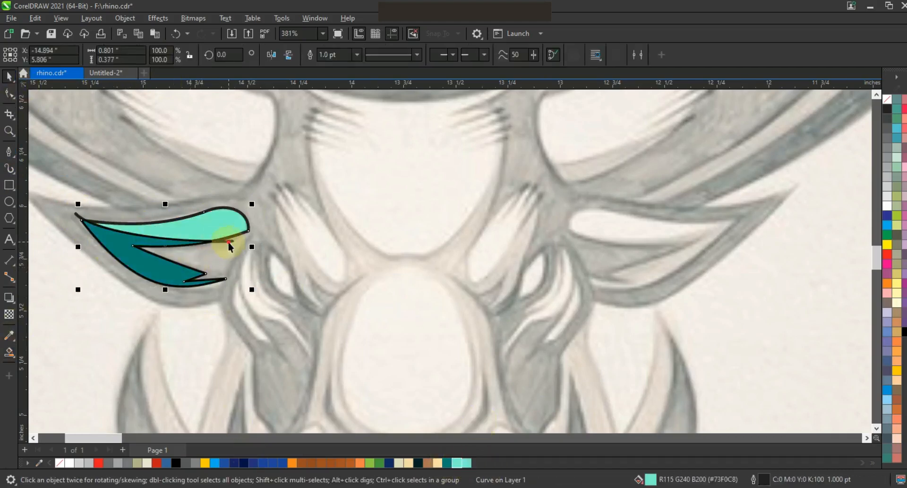
# Step: Remove the outlines from both left ear shapes and mirror a copy of them onto the right ear
pyautogui.keyDown('shift'); pyautogui.click(136, 258); pyautogui.keyUp('shift')
pyautogui.rightClick(60, 465)
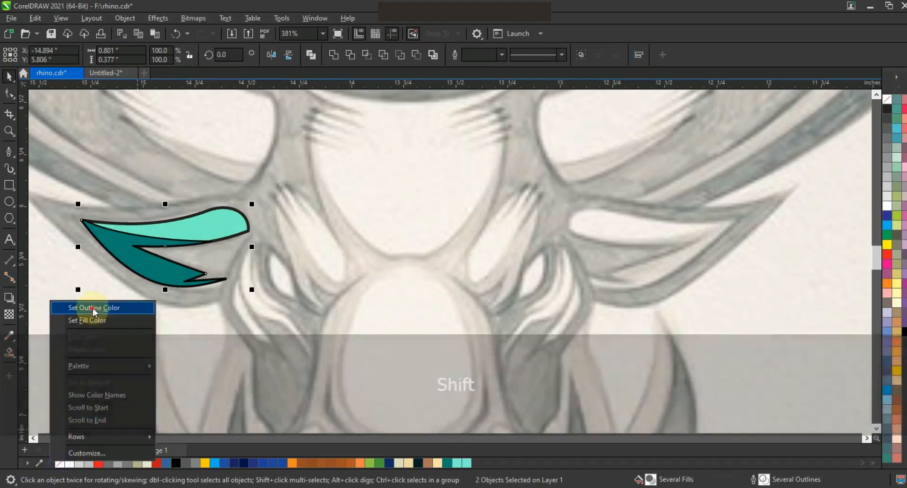
pyautogui.click(80, 286)
pyautogui.moveTo(78, 250); pyautogui.dragTo(609, 248)
pyautogui.scroll(-2, 609, 248)
pyautogui.press('Escape')
# Step: Group the left and right ear shapes and centre the group on the colored bull head
pyautogui.moveTo(273, 221); pyautogui.dragTo(682, 273)
pyautogui.hotkey('ctrl', 'g')
pyautogui.keyDown('shift'); pyautogui.click(810, 245); pyautogui.keyUp('shift')
pyautogui.press('c')
pyautogui.click(762, 277)
pyautogui.scroll(-2, 762, 277)
pyautogui.press('Escape')
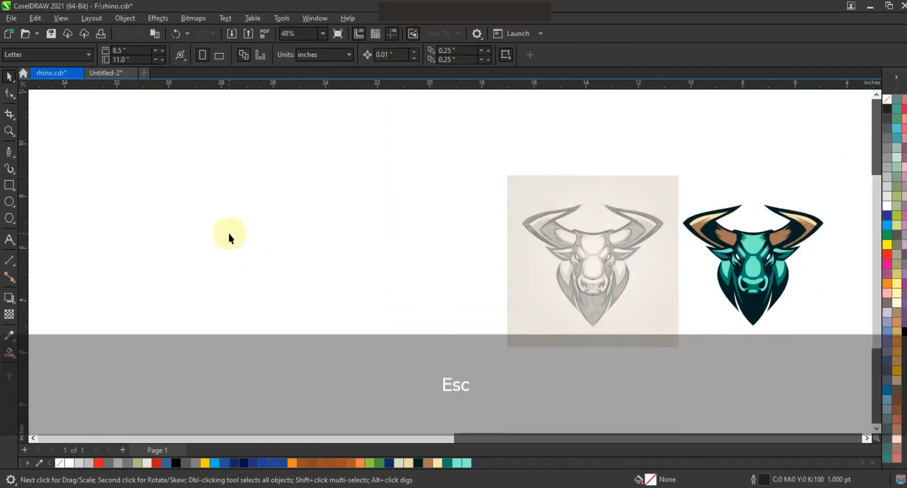
# Step: Draw a closed straight-segment shape about 1.33 by 2.09 in over the left half of the neck and beard
pyautogui.click(8, 130)
pyautogui.moveTo(461, 170); pyautogui.dragTo(699, 308)
pyautogui.rightClick(312, 298)
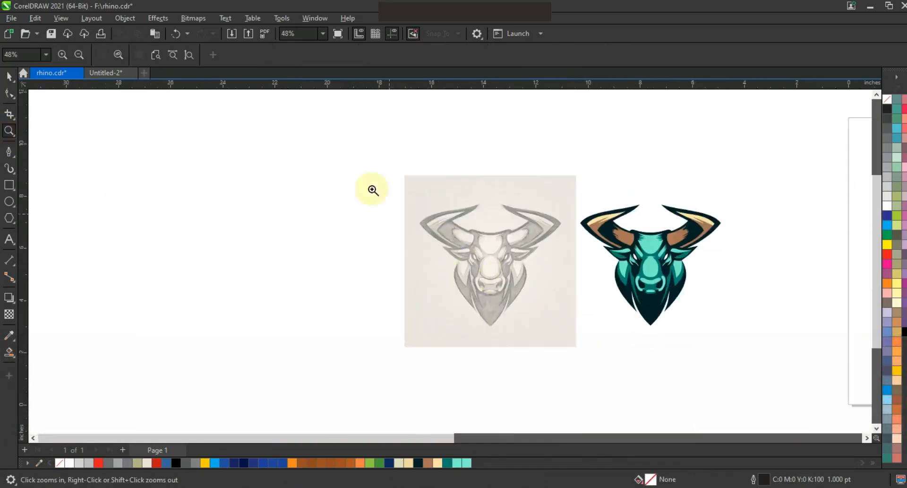
pyautogui.moveTo(374, 190); pyautogui.dragTo(774, 352)
pyautogui.moveTo(431, 384); pyautogui.dragTo(431, 383)
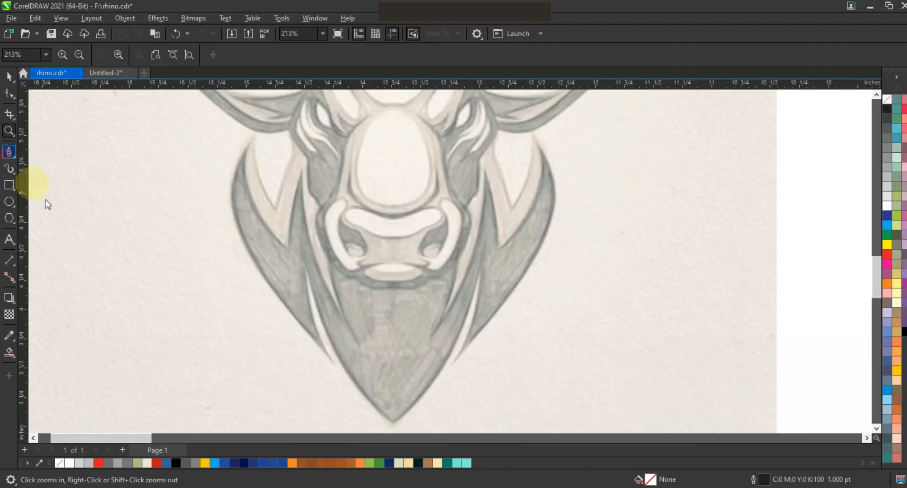
pyautogui.click(395, 290)
pyautogui.click(335, 268)
pyautogui.click(362, 349)
pyautogui.click(299, 188)
pyautogui.click(310, 330)
pyautogui.moveTo(299, 241); pyautogui.dragTo(300, 257)
pyautogui.click(393, 415)
pyautogui.click(394, 290)
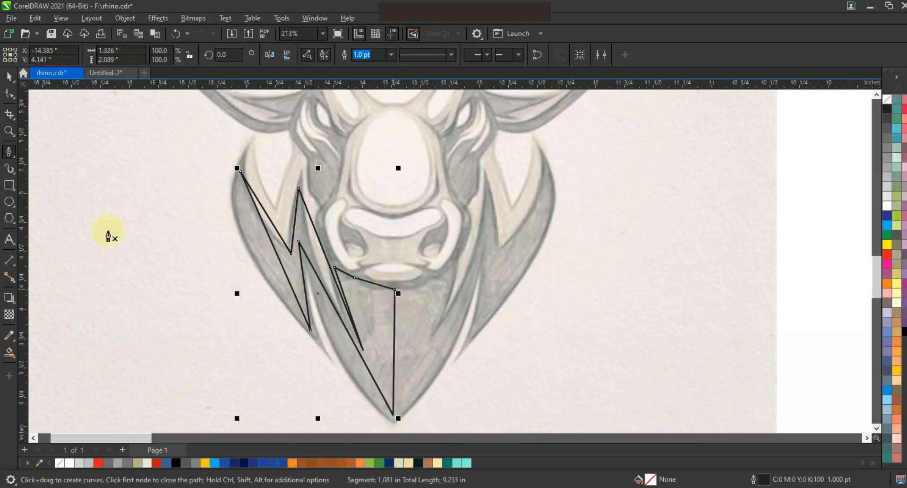
# Step: Curve the edges of the half neck shape and adjust its nodes to follow the sketched fur and chin
pyautogui.click(9, 93)
pyautogui.click(393, 290)
pyautogui.moveTo(392, 289); pyautogui.dragTo(391, 290)
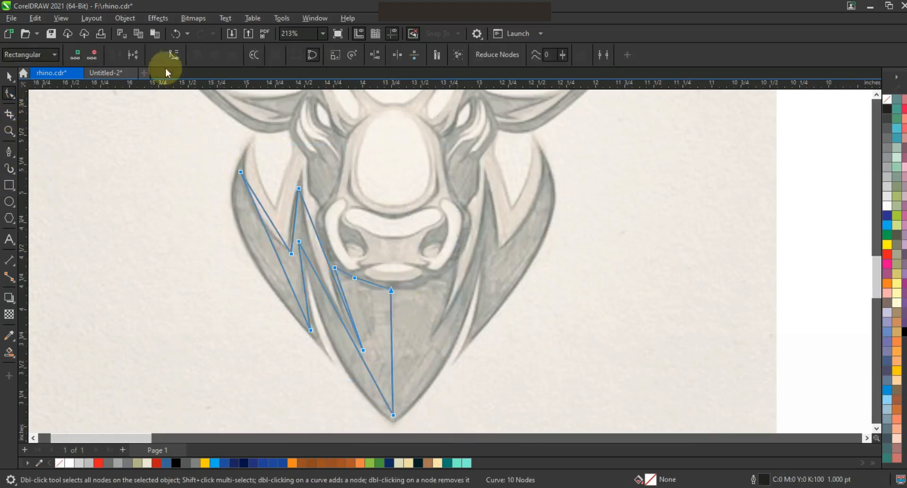
pyautogui.moveTo(281, 267); pyautogui.dragTo(293, 231)
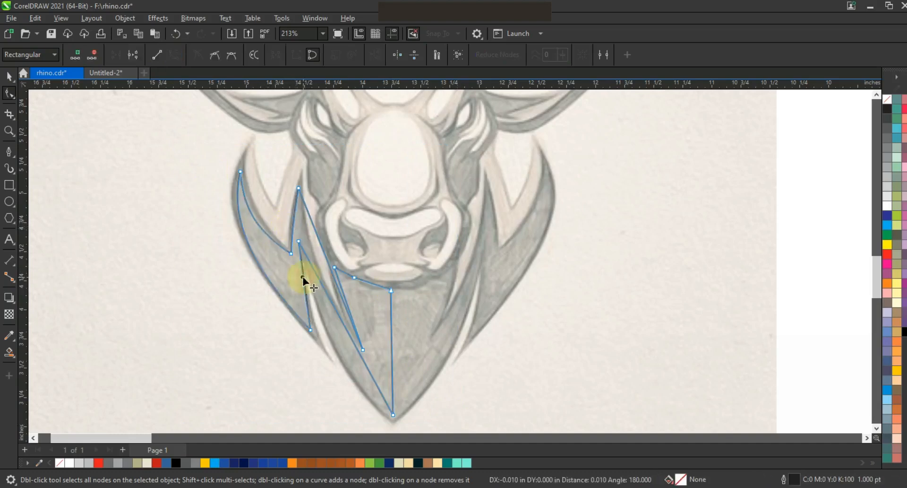
pyautogui.moveTo(340, 317); pyautogui.dragTo(333, 330)
pyautogui.moveTo(299, 241); pyautogui.dragTo(298, 240)
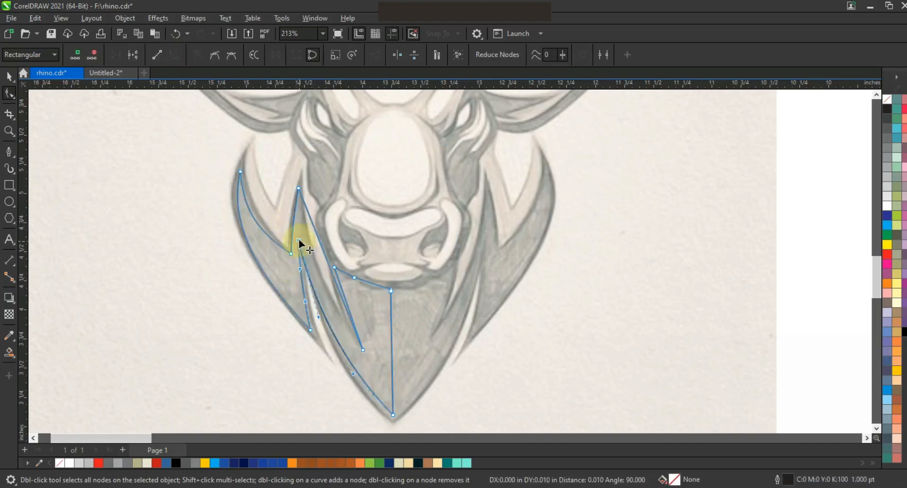
pyautogui.click(325, 276)
pyautogui.moveTo(319, 282); pyautogui.dragTo(366, 286)
pyautogui.click(367, 283)
# Step: Mirror a copy of the half neck shape to the other side, nudge it to overlap and weld both halves
pyautogui.press('space')
pyautogui.moveTo(233, 293); pyautogui.dragTo(395, 306)
pyautogui.rightClick(395, 306)
pyautogui.press('Left')
pyautogui.keyDown('shift'); pyautogui.click(384, 307); pyautogui.keyUp('shift')
pyautogui.click(333, 56)
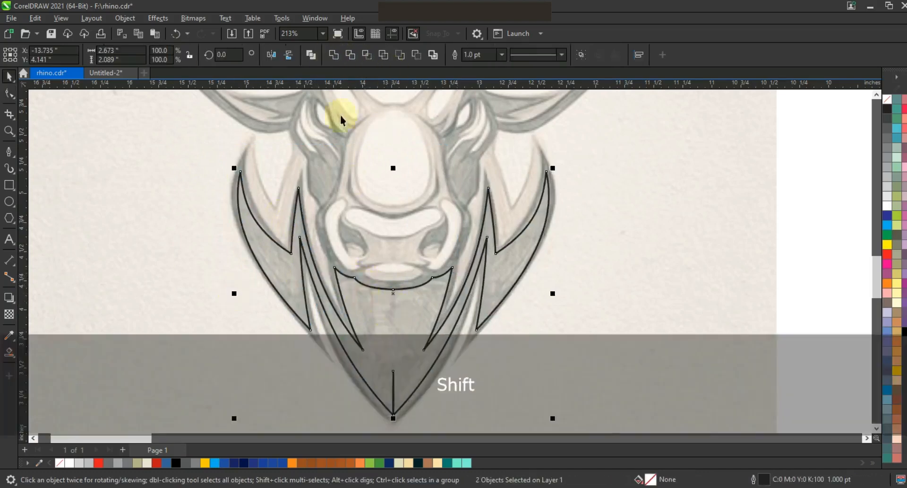
# Step: Delete the leftover nodes of the slit along the centre line of the welded neck shape
pyautogui.click(10, 94)
pyautogui.moveTo(402, 357); pyautogui.dragTo(375, 385)
pyautogui.press('Delete')
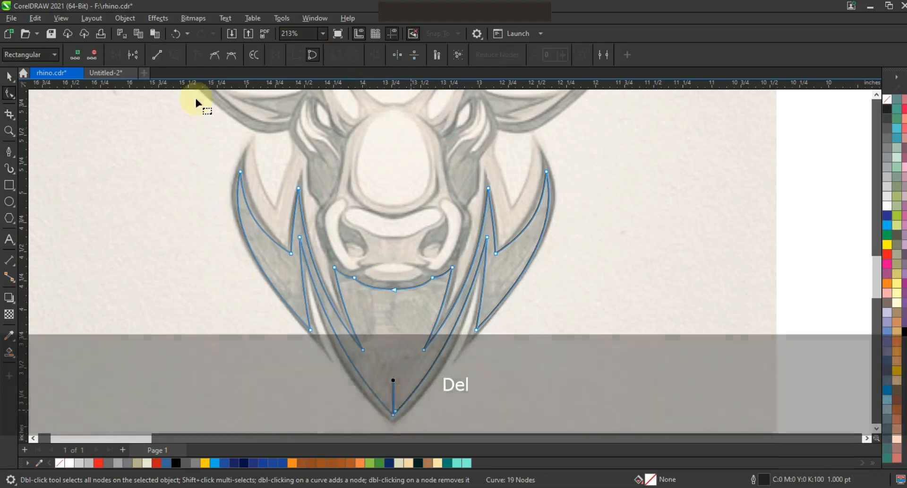
pyautogui.press('space')
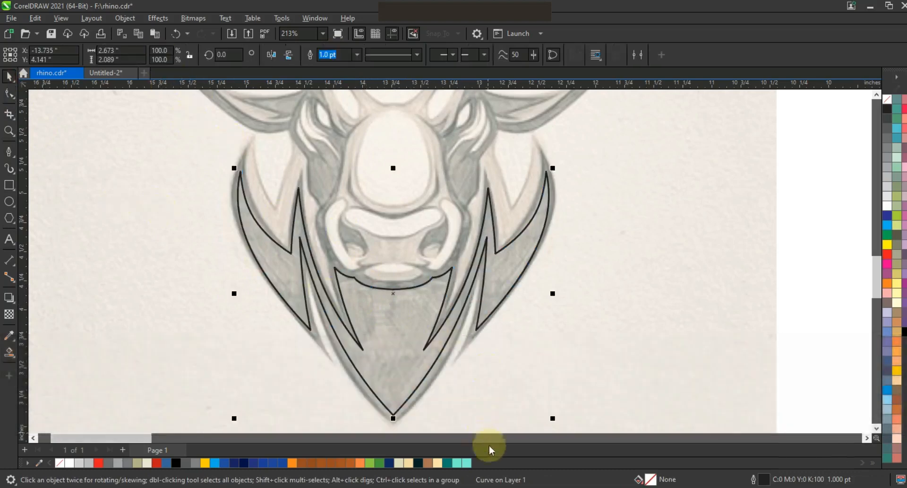
# Step: Fill the welded neck shape with very dark teal #06302C
pyautogui.click(445, 464)
pyautogui.click(17, 360)
pyautogui.click(38, 352)
pyautogui.click(174, 55)
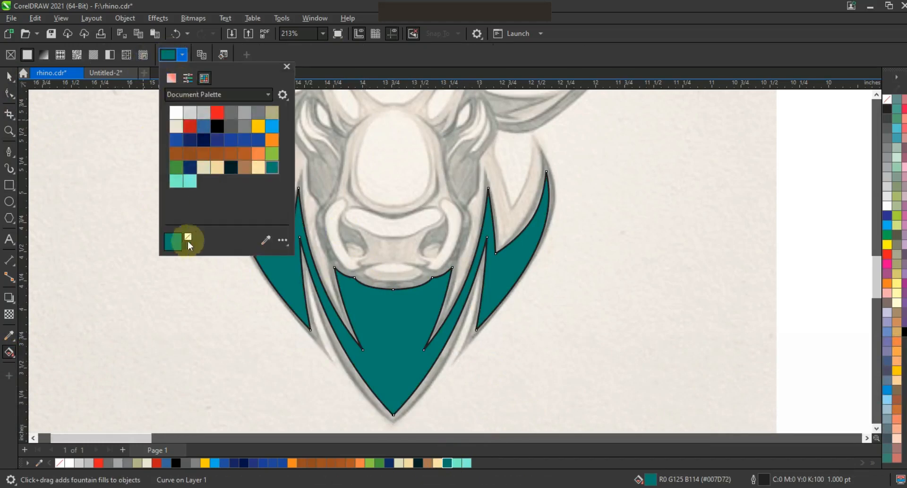
pyautogui.click(171, 79)
pyautogui.moveTo(242, 148); pyautogui.dragTo(233, 170)
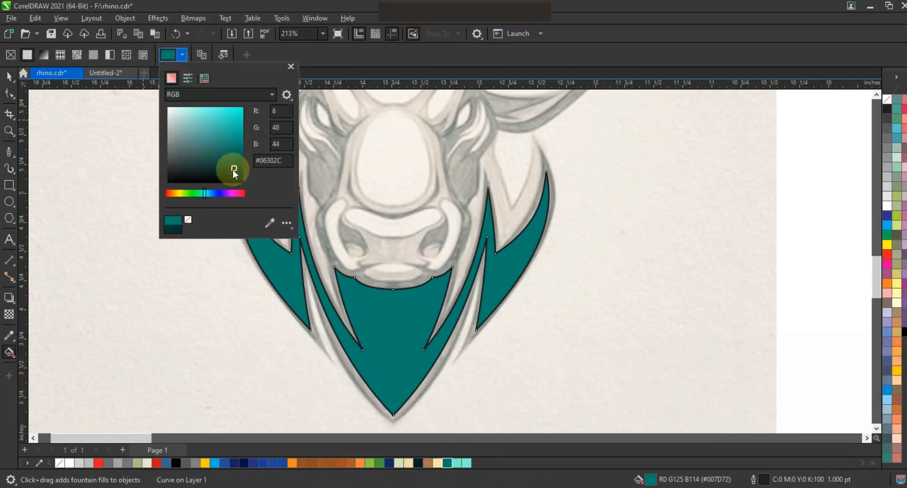
pyautogui.click(15, 77)
# Step: Centre the dark teal neck shape on the colored bull head and remove its outline
pyautogui.press('F3')
pyautogui.click(16, 92)
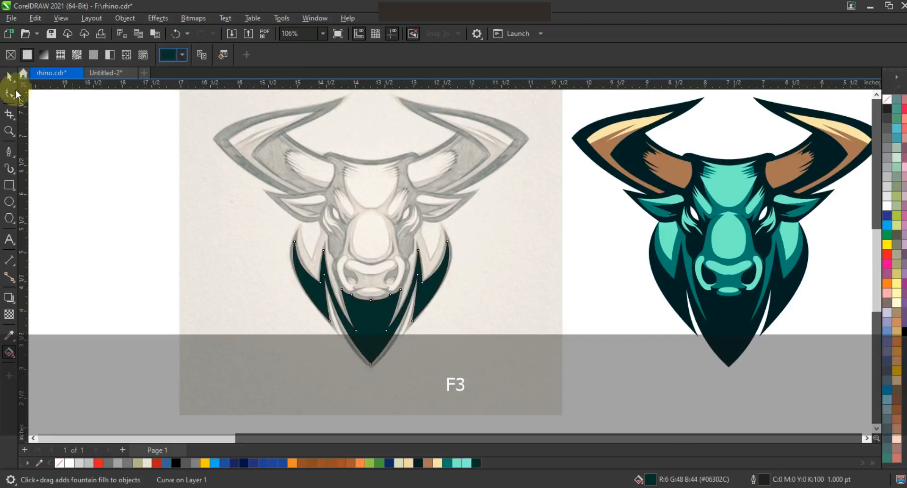
pyautogui.keyDown('shift'); pyautogui.click(702, 348); pyautogui.keyUp('shift')
pyautogui.press('c')
pyautogui.click(737, 333)
pyautogui.rightClick(888, 105)
pyautogui.click(871, 110)
pyautogui.click(579, 293)
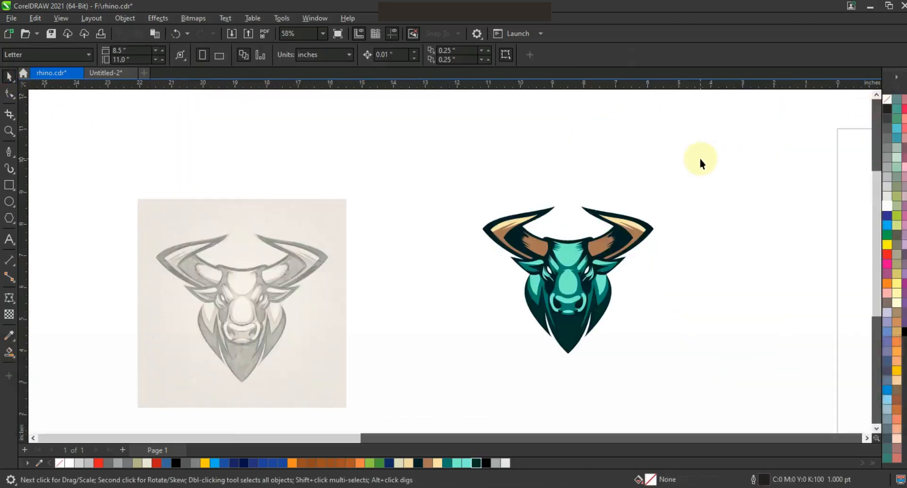
# Step: Examine the finished bull head logo up close in full-screen preview
pyautogui.moveTo(700, 157); pyautogui.dragTo(449, 370)
pyautogui.click(449, 370)
pyautogui.click(12, 130)
pyautogui.moveTo(636, 182); pyautogui.dragTo(243, 379)
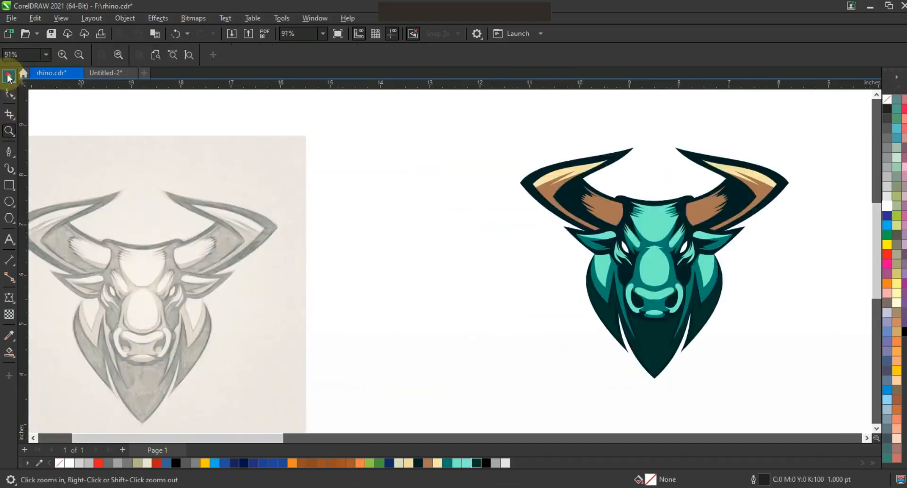
pyautogui.click(8, 76)
pyautogui.press('F9')
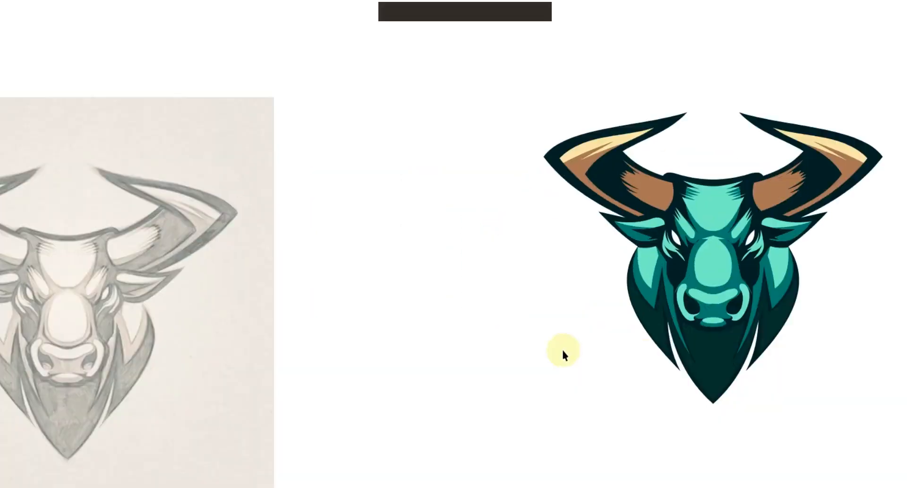